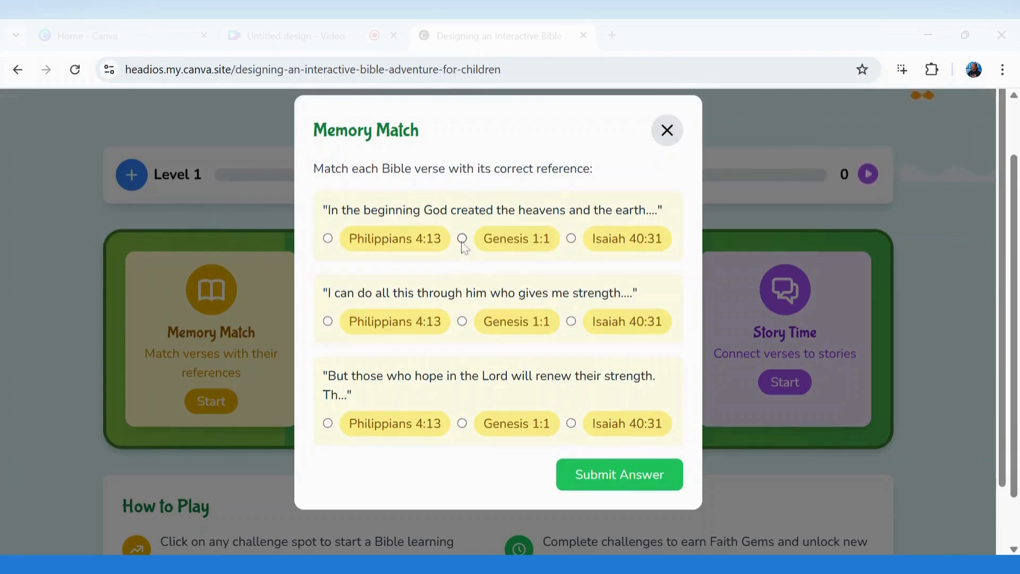
Match Genesis 1:1, Philippians 4:13 and Isaiah 40:31 to earn a Faith Gem, then start the Bible Quiz
click(462, 239)
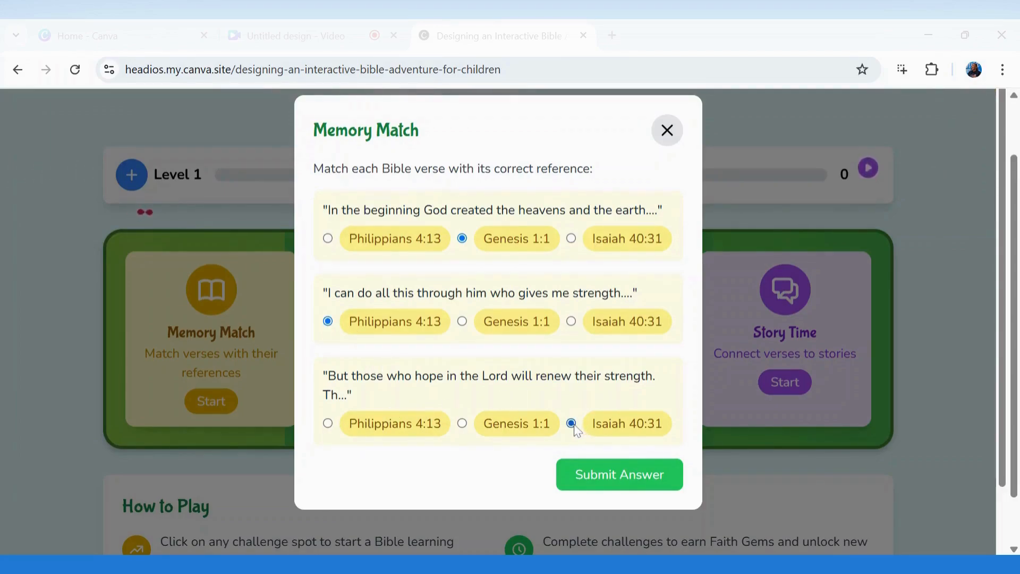
click(620, 485)
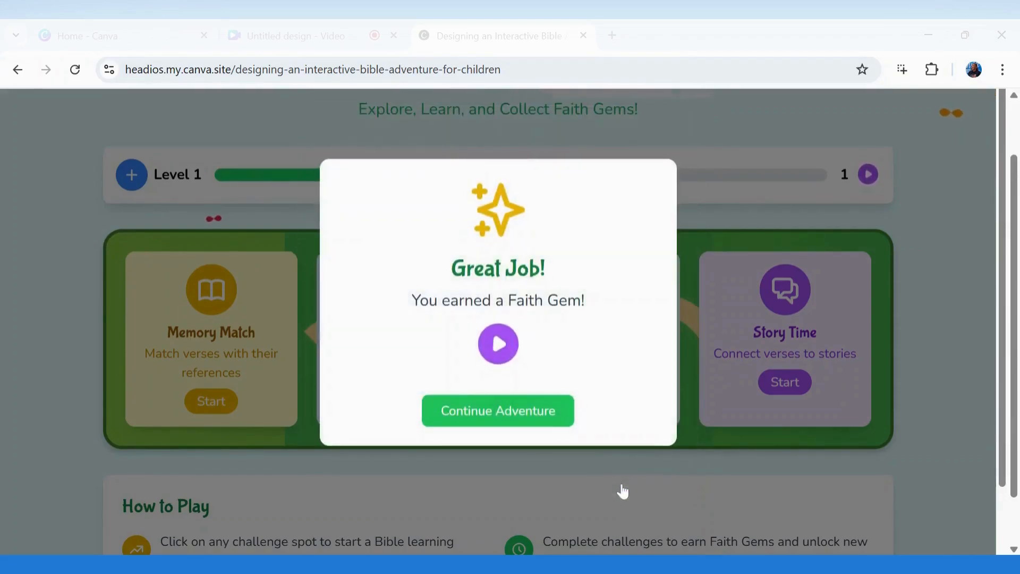
click(504, 417)
click(411, 390)
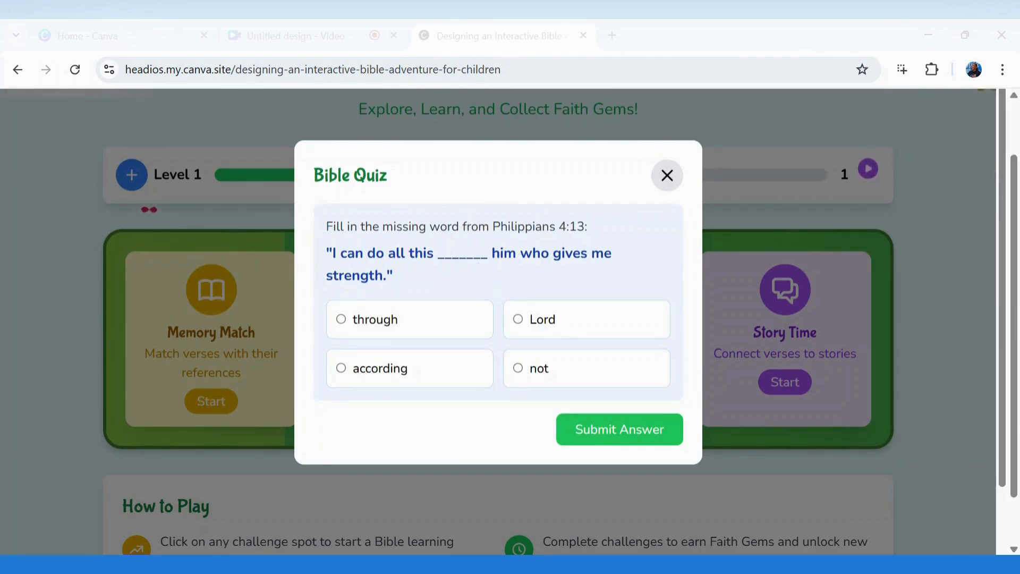
Answer the Philippians 4:13 quiz with 'through' for a second gem, then return to Canva Home
click(342, 319)
click(615, 425)
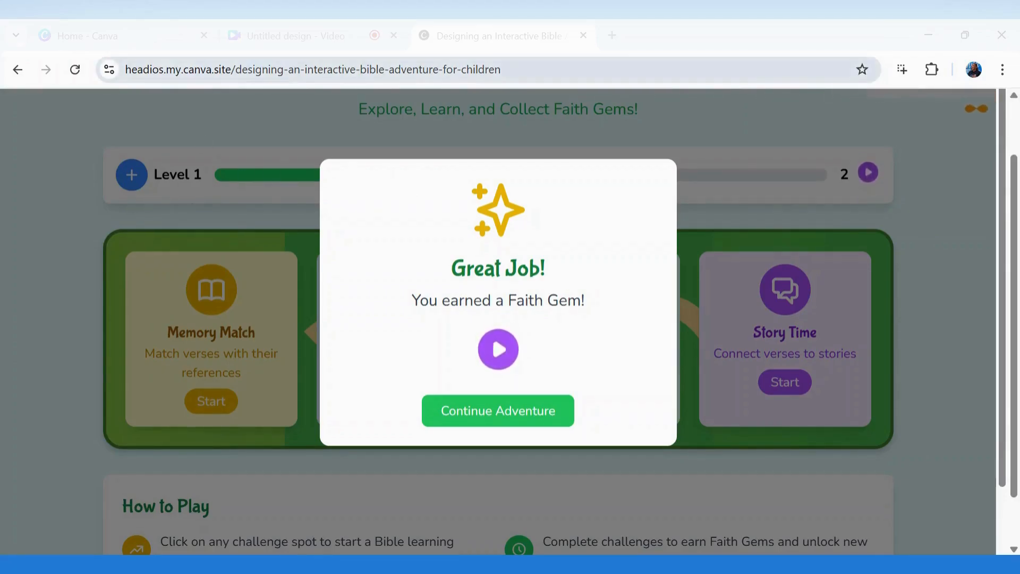
click(118, 35)
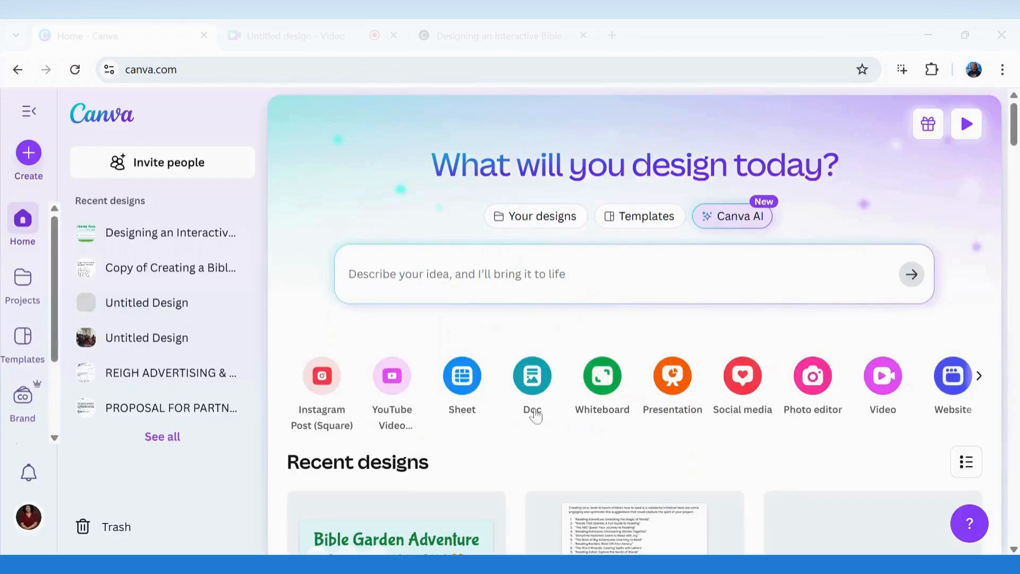
Copy the original prompt from the 'Designing an Interactive Bible Adventure' Code chat, then start a fresh chat
click(732, 218)
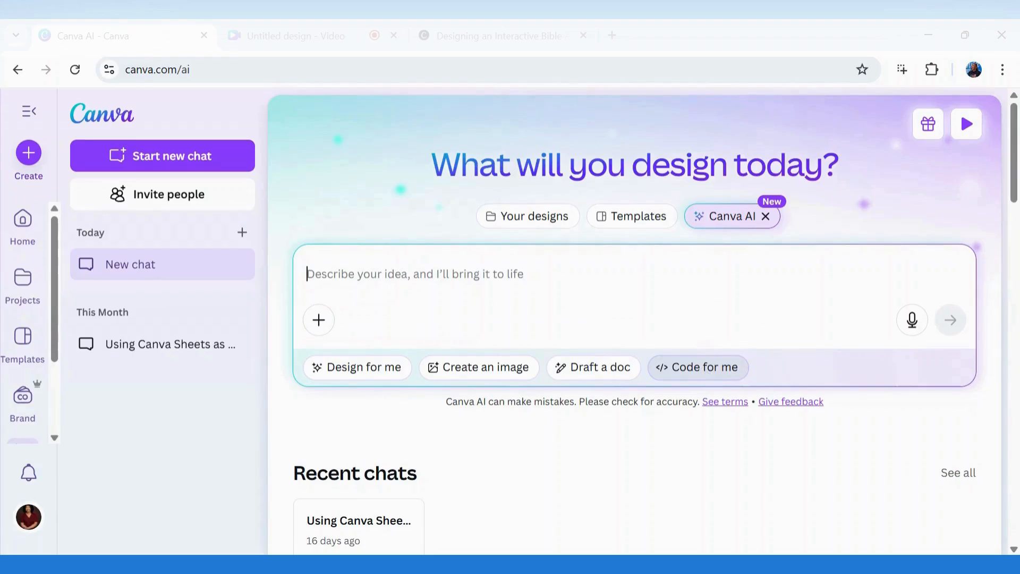
click(704, 373)
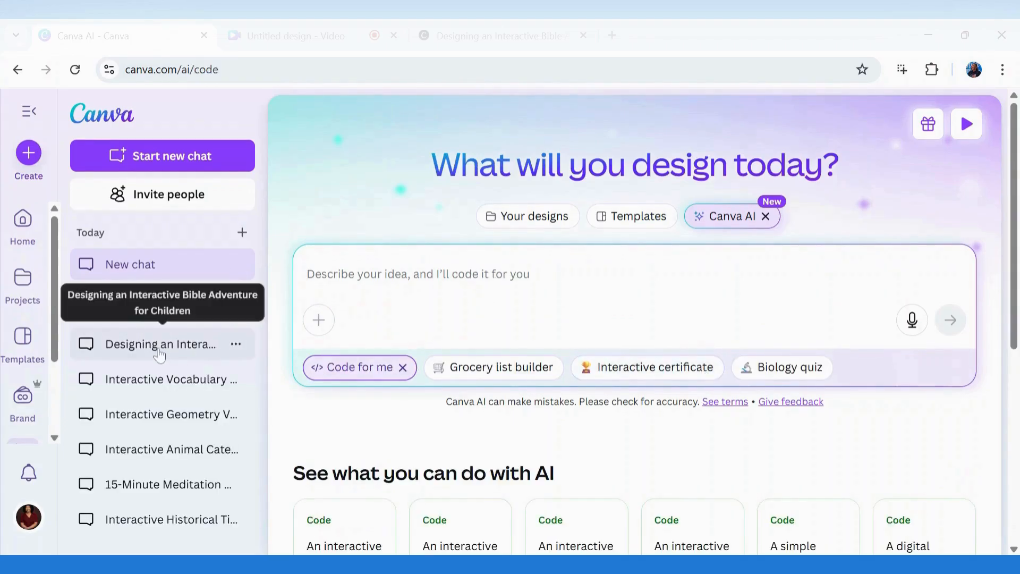
click(159, 351)
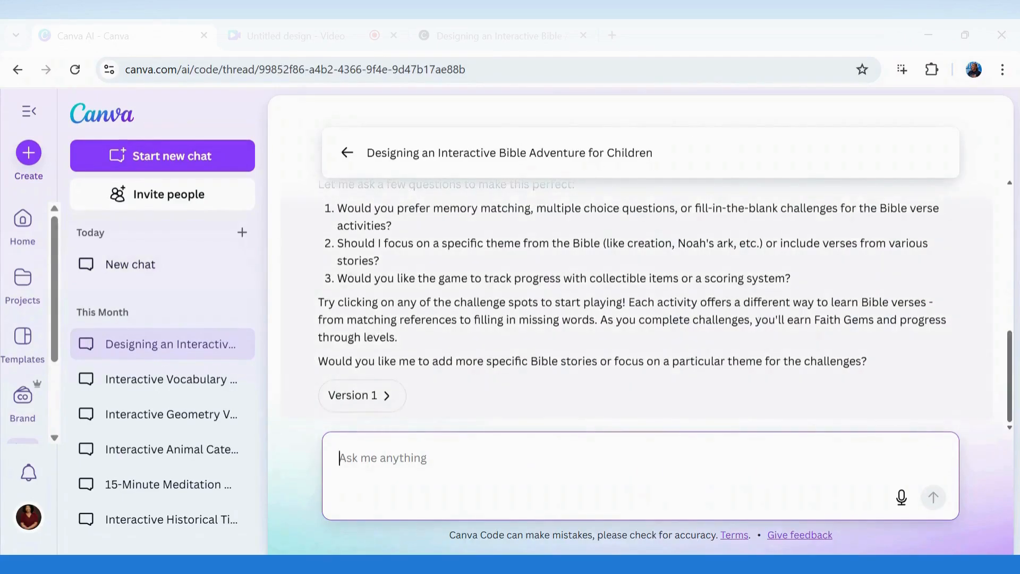
drag(1011, 372, 1016, 213)
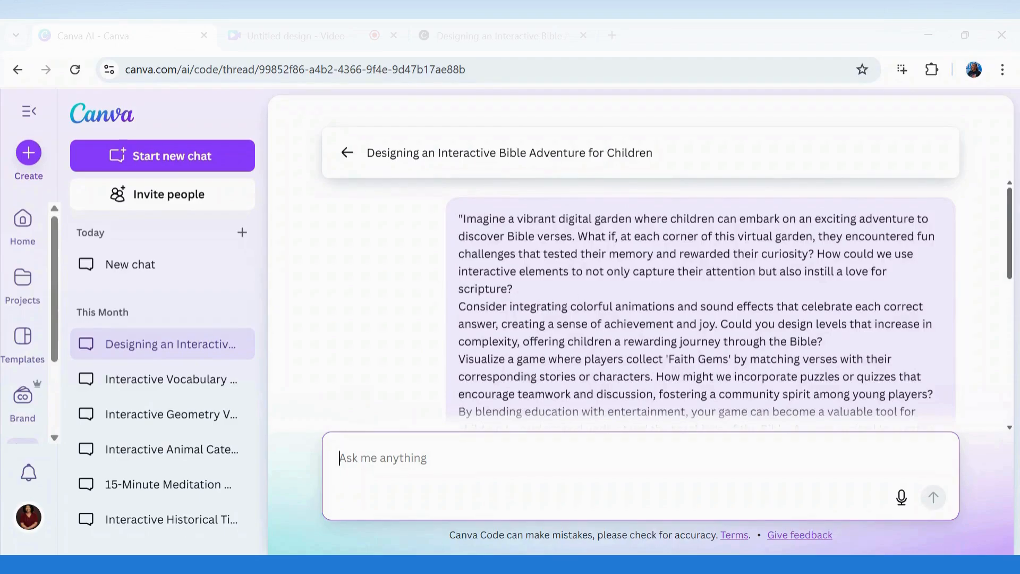
drag(1014, 266, 997, 276)
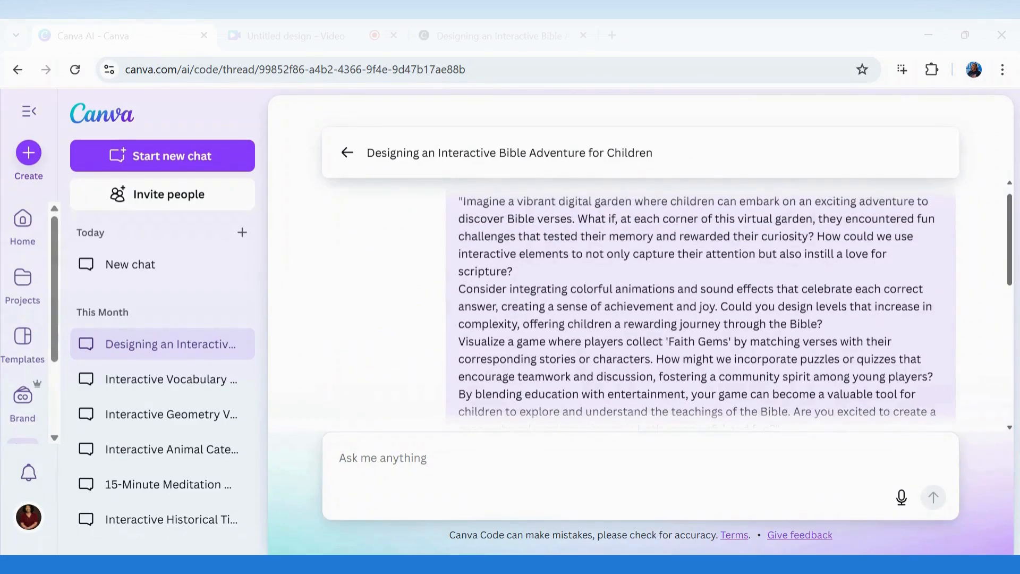
drag(459, 201, 901, 285)
key(ctrl+c)
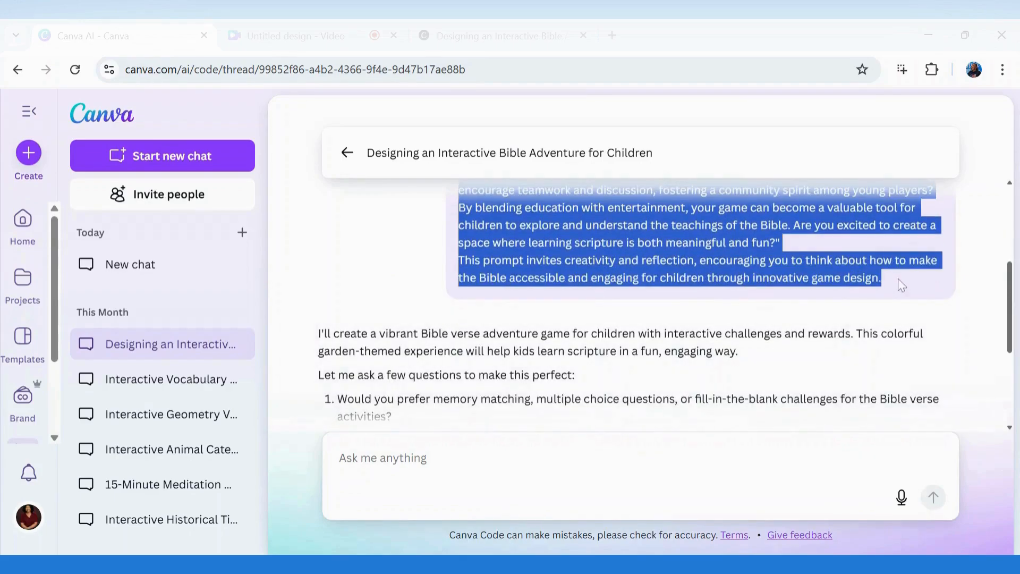
click(345, 153)
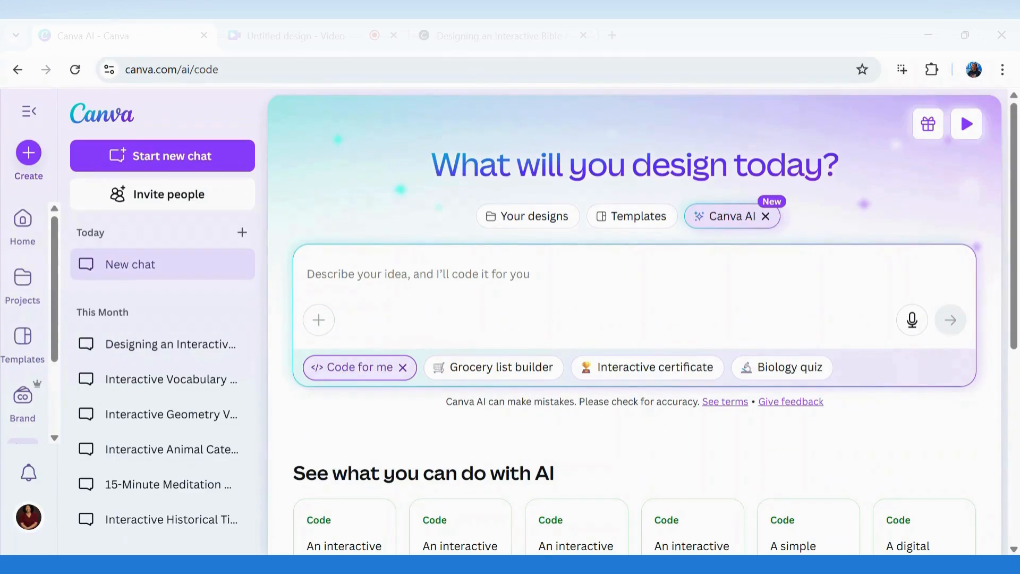
Paste the copied garden-game prompt into Canva Code and submit it to generate the game
key(ctrl+v)
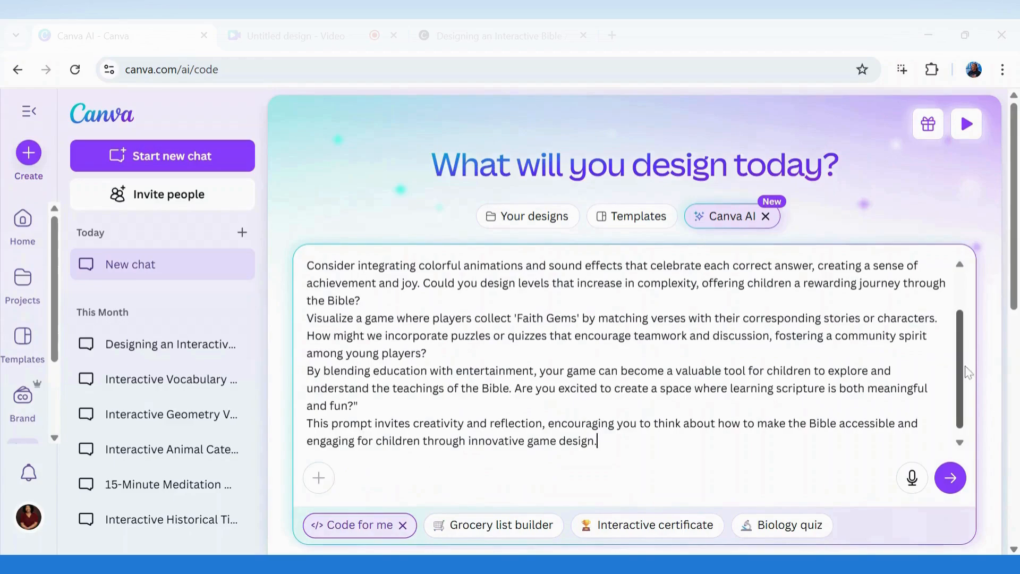
scroll(965, 330, up, 1)
scroll(964, 372, down, 2)
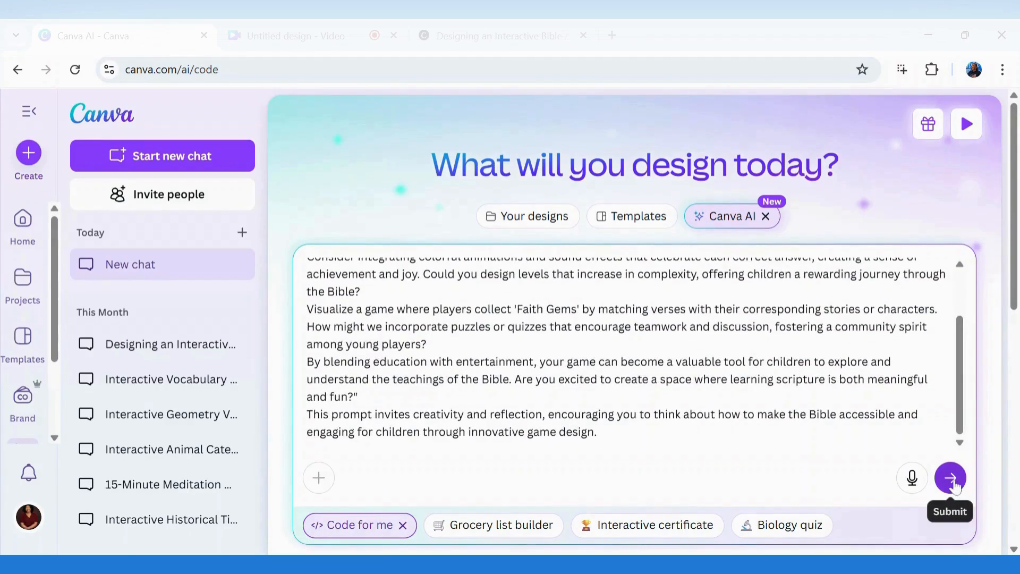
click(950, 479)
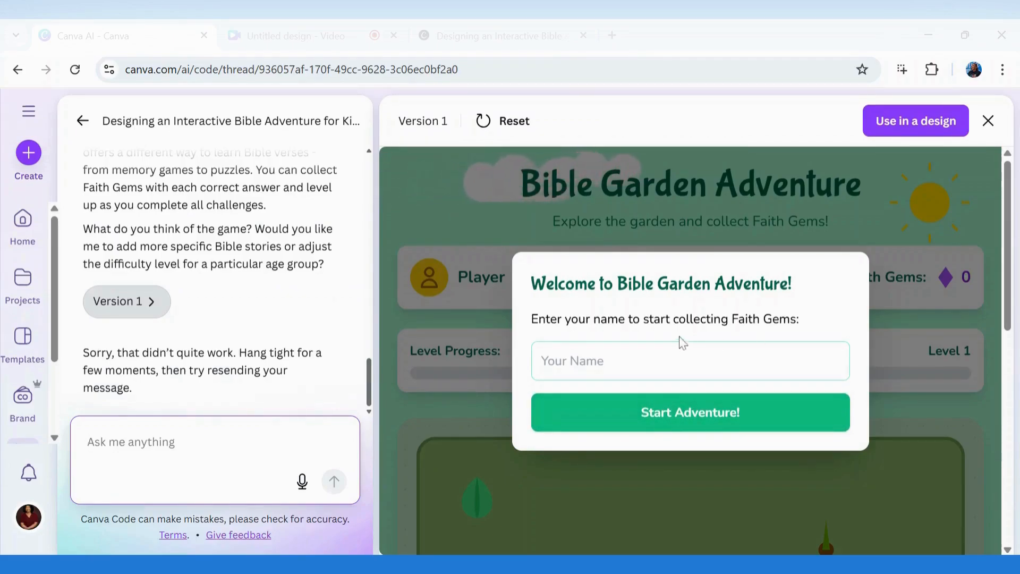
Enter a player name and start the adventure in the Version 1 preview
click(690, 360)
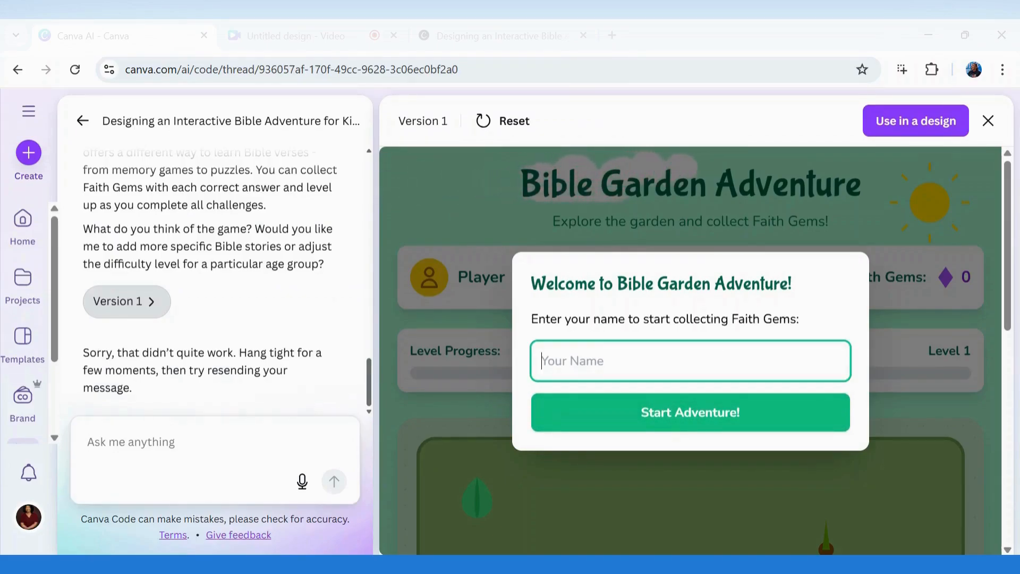
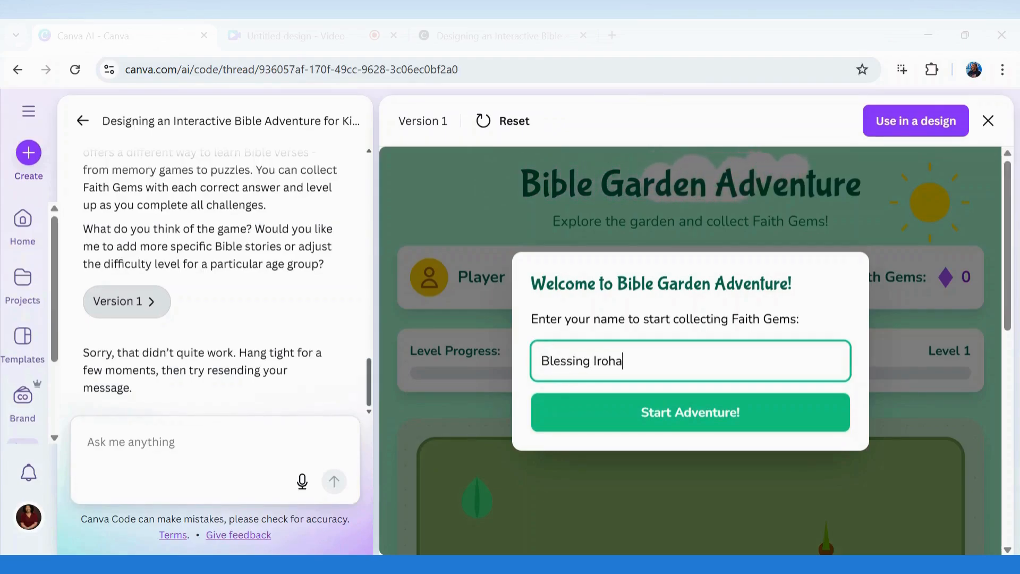
click(670, 408)
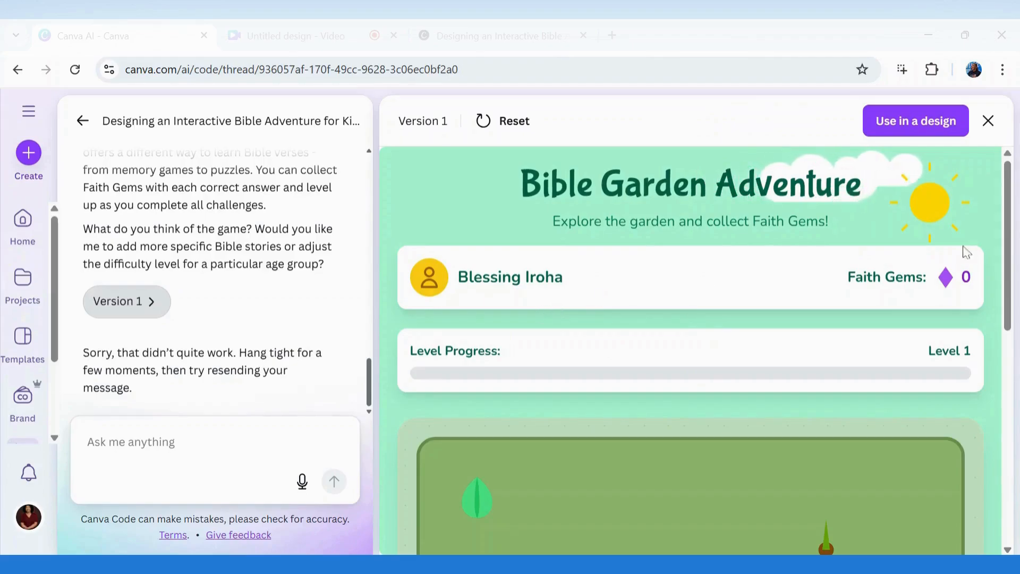
Scroll through the game board showing Faith Gems, Level 1 and Bible Friends, then bring up Use in a design
drag(1009, 272, 1017, 481)
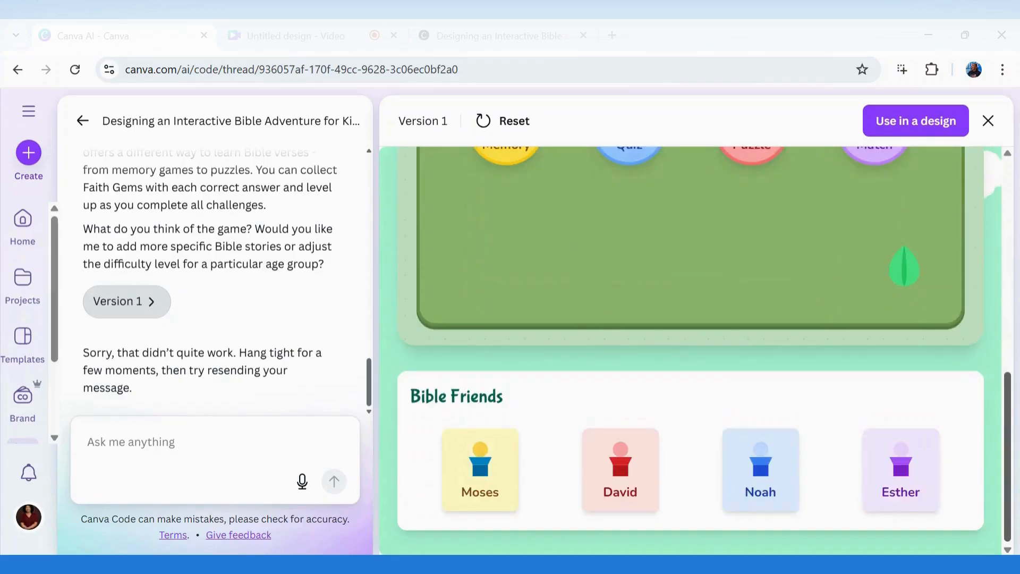
drag(1009, 547, 1010, 483)
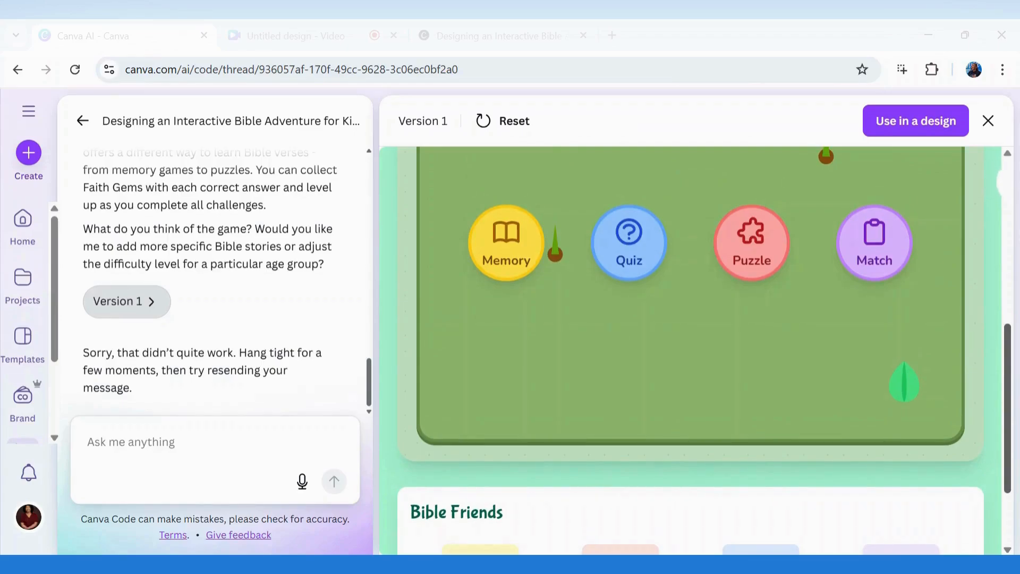
drag(1009, 478, 1009, 315)
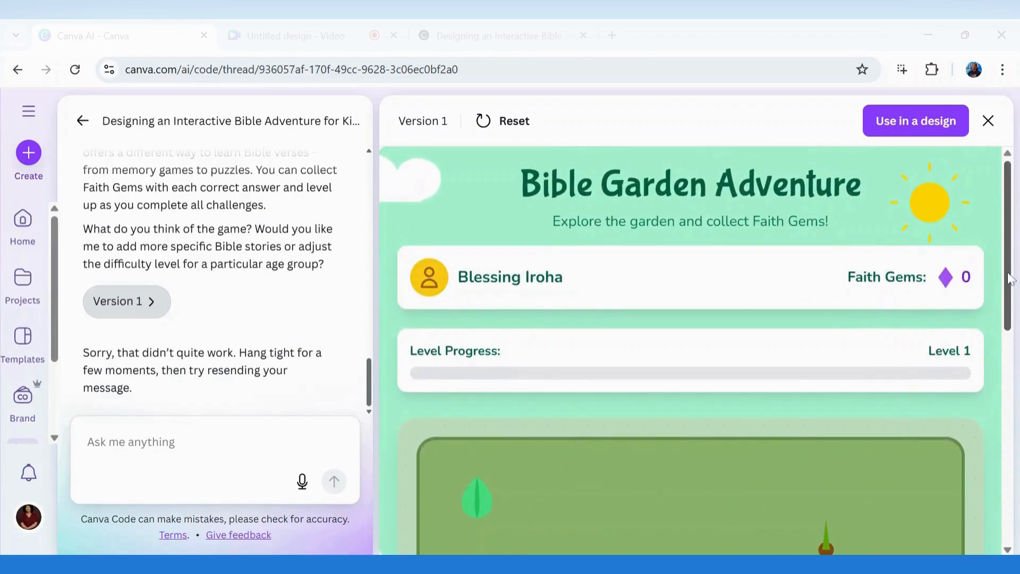
scroll(691, 350, down, 9)
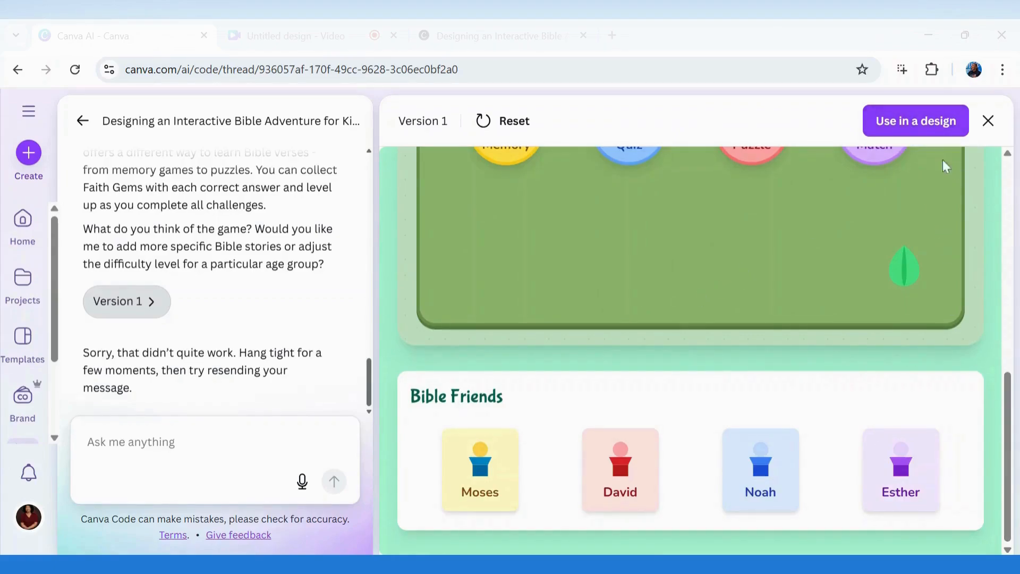
click(919, 127)
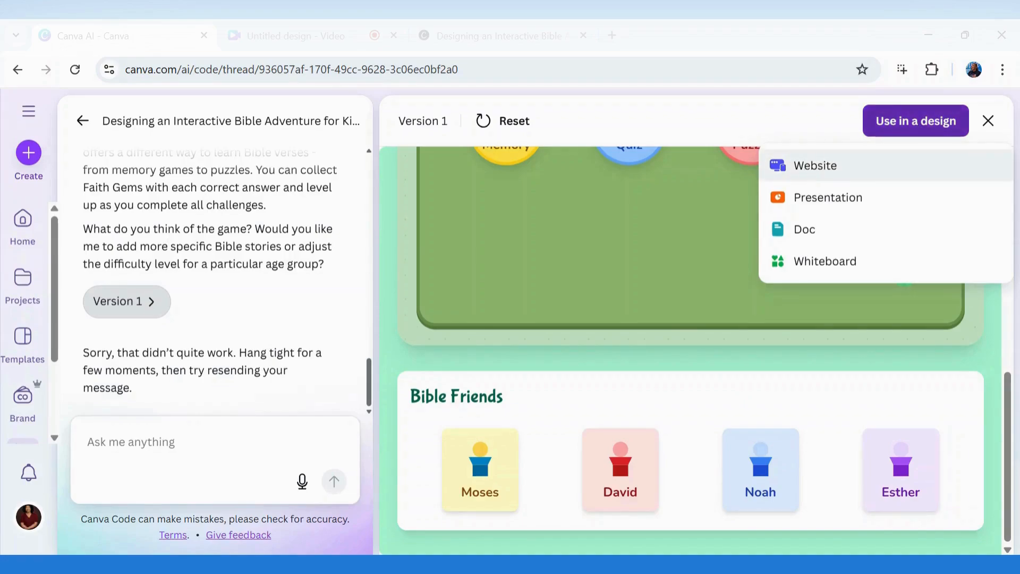
Place the game in a new website design and retitle it 'Bible game for Kids'
click(807, 176)
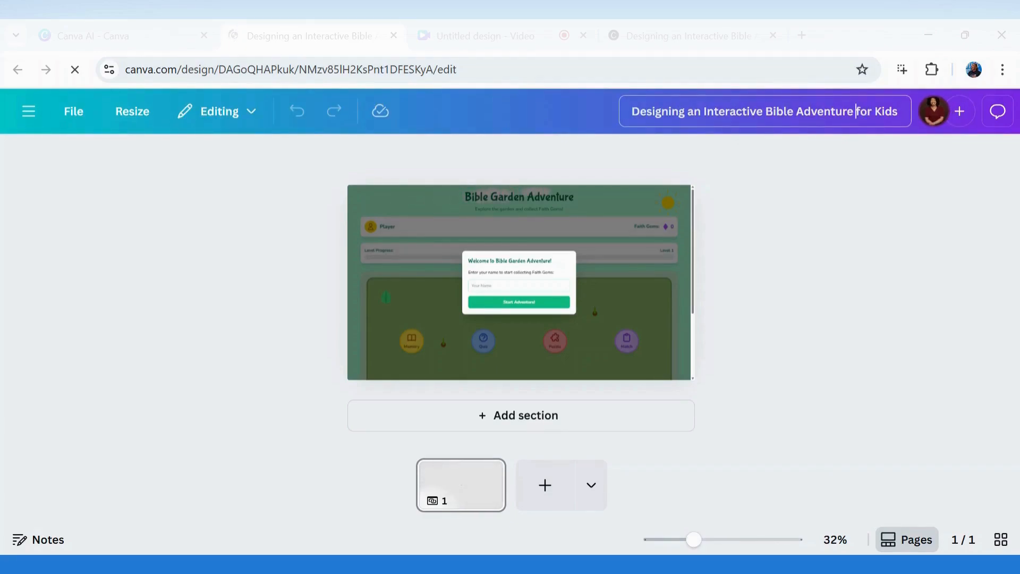
key(shift+Left)
key(shift+Left)
key(shift+Left)
key(shift+Left)
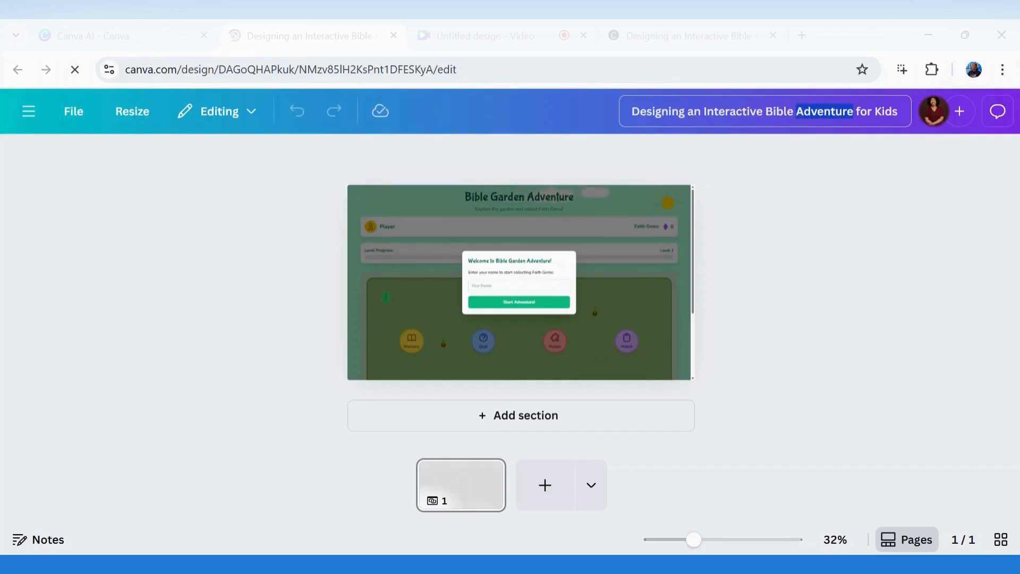
text(game)
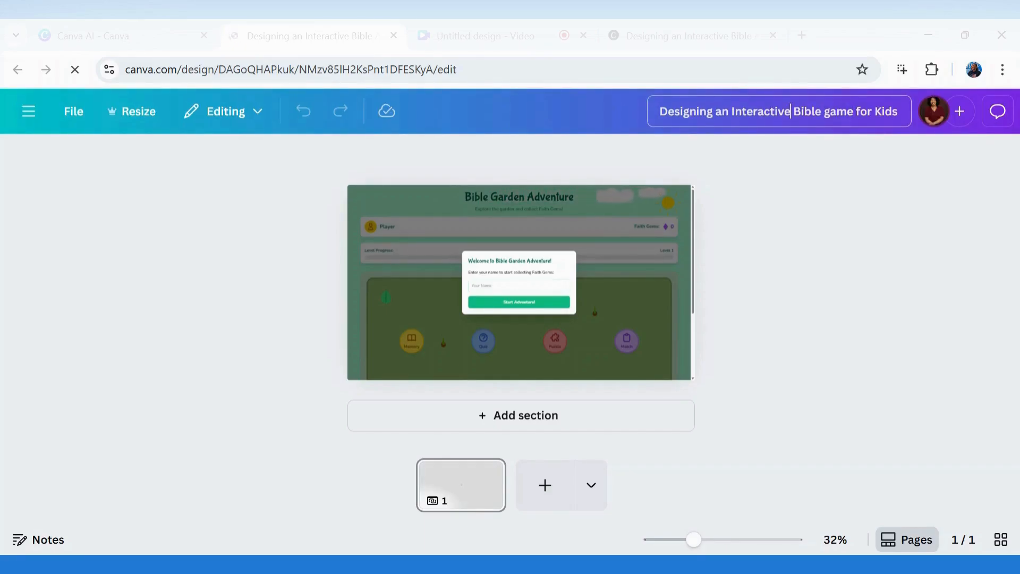
key(BackSpace)
key(BackSpace)
key(BackSpace)
key(BackSpace)
key(BackSpace)
key(BackSpace)
key(BackSpace)
key(BackSpace)
key(BackSpace)
key(BackSpace)
key(BackSpace)
key(BackSpace)
key(BackSpace)
key(BackSpace)
key(BackSpace)
key(BackSpace)
key(BackSpace)
key(BackSpace)
key(BackSpace)
key(BackSpace)
click(824, 321)
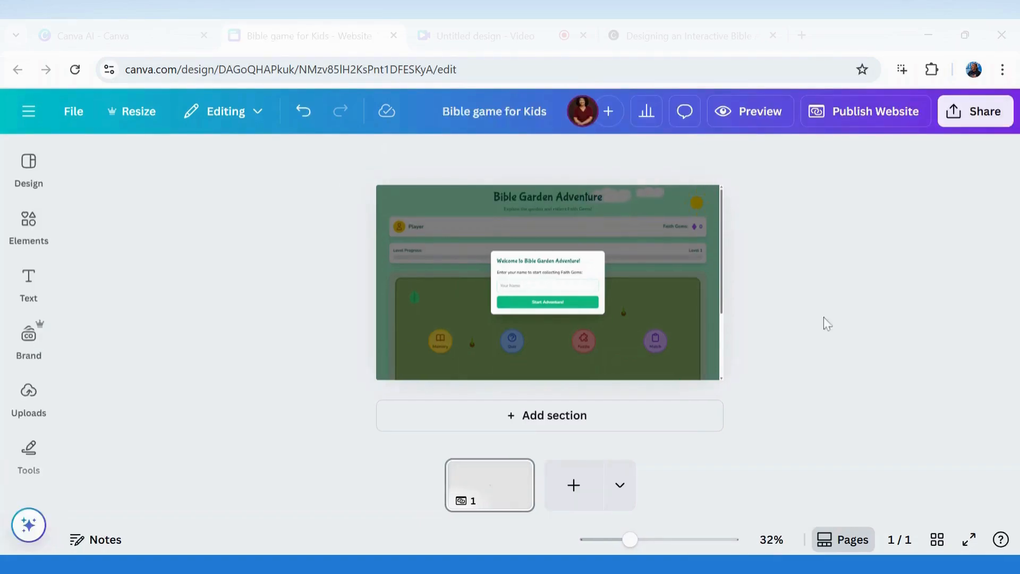
click(790, 185)
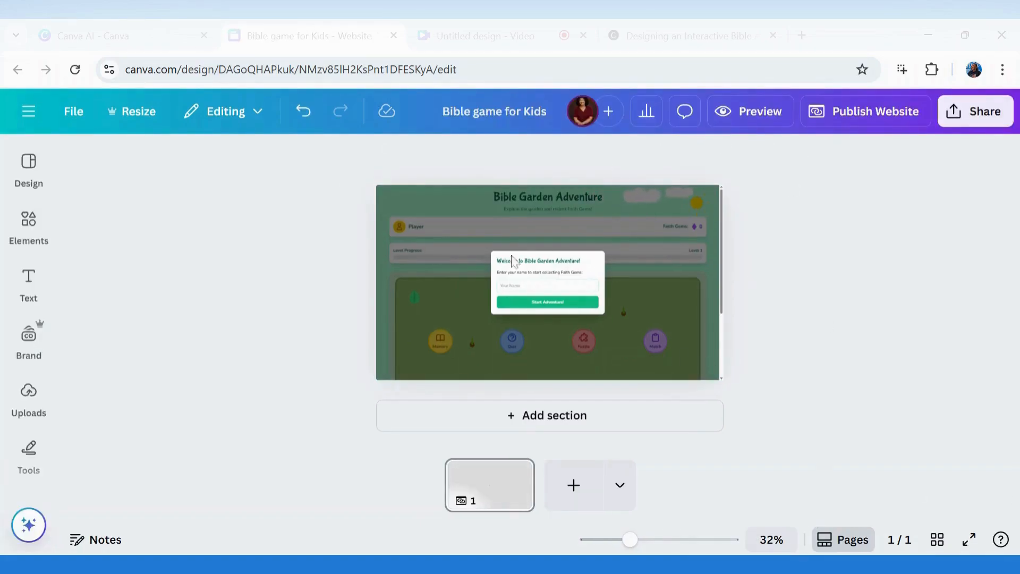
click(759, 119)
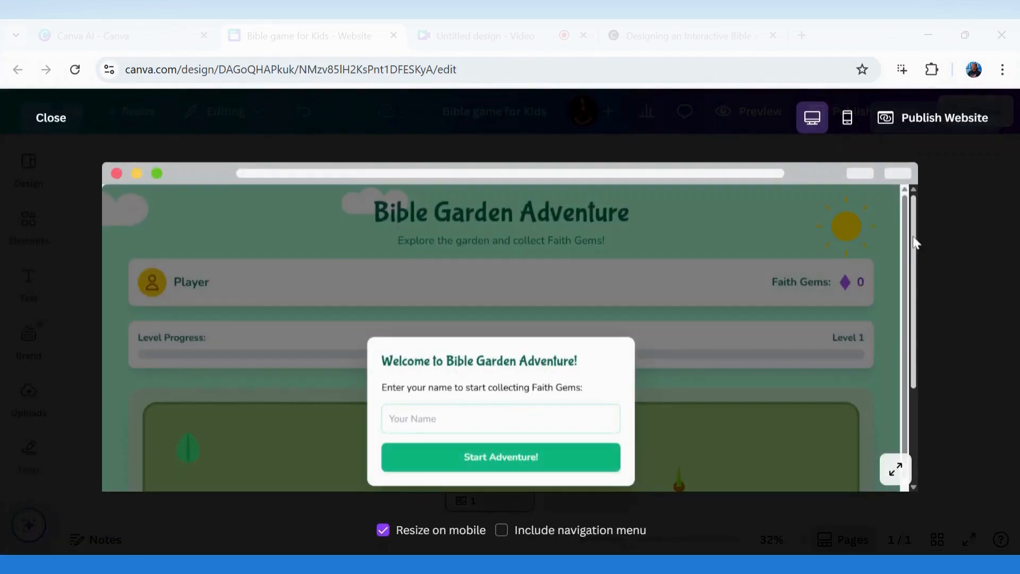
drag(915, 242, 904, 214)
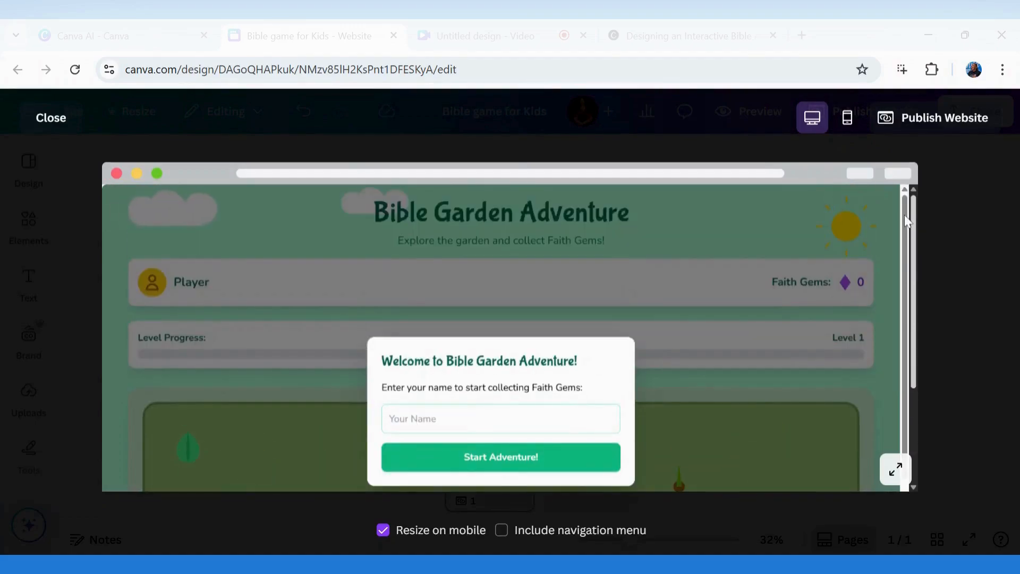
click(849, 119)
scroll(568, 303, down, 5)
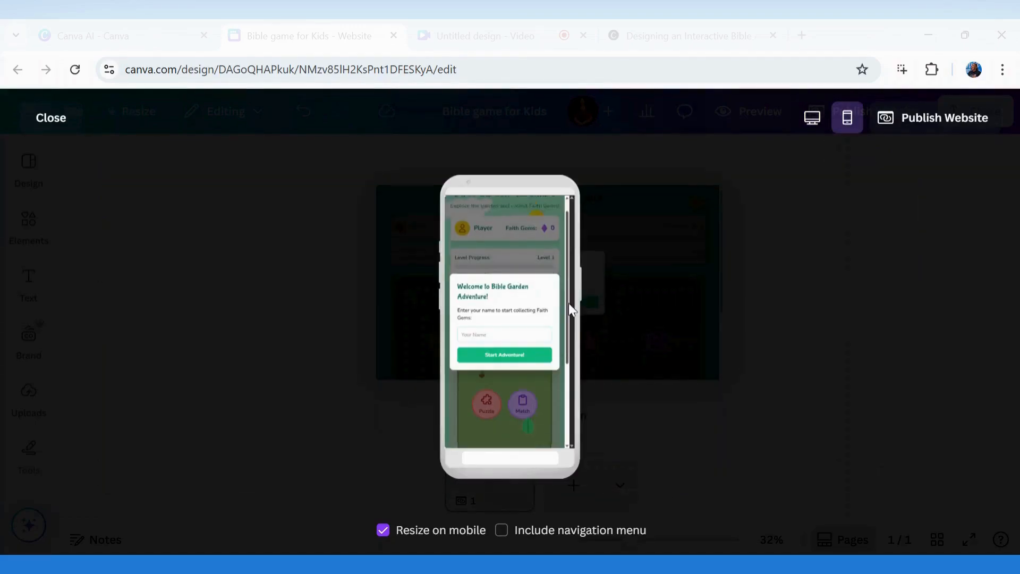
scroll(560, 296, up, 5)
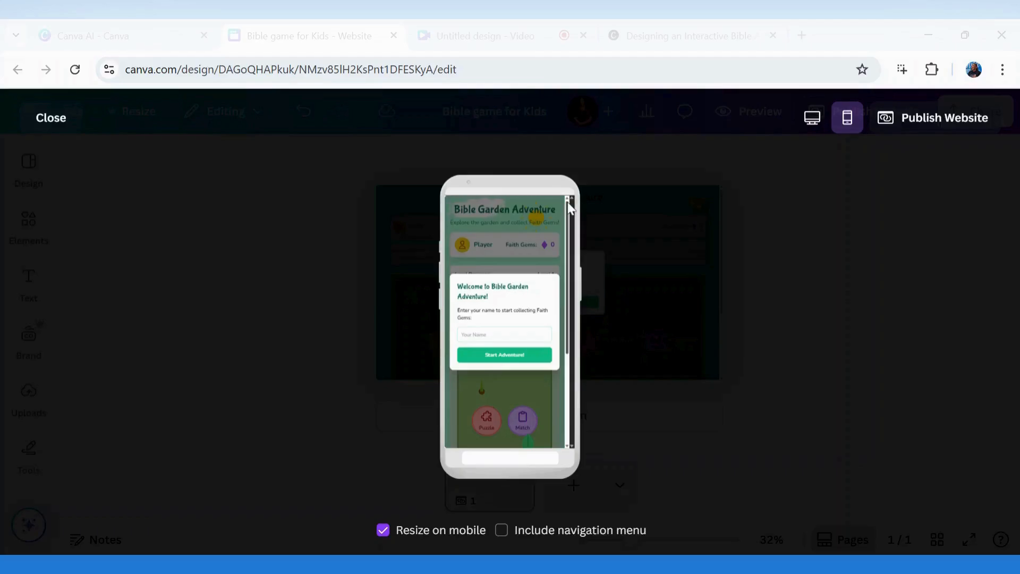
click(51, 119)
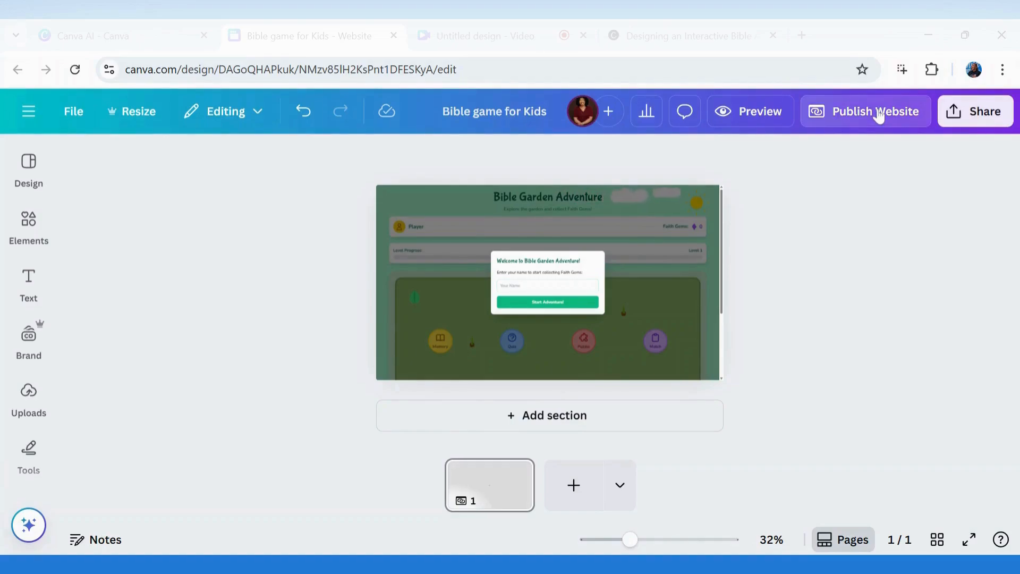
Open the website publishing options and keep the existing canva.site domain for bible-game-for-kids
click(878, 116)
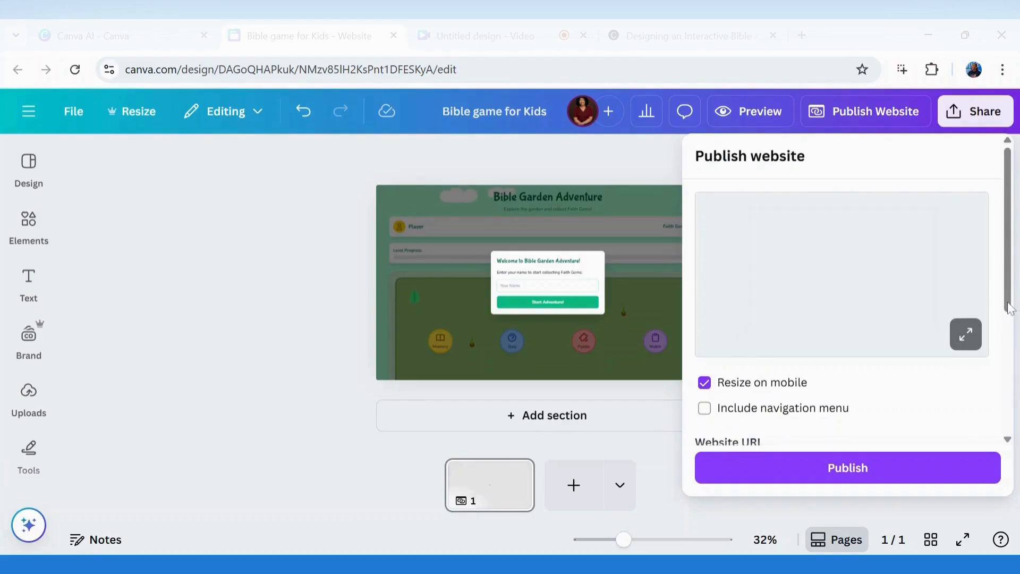
scroll(1012, 340, down, 1)
scroll(771, 307, down, 3)
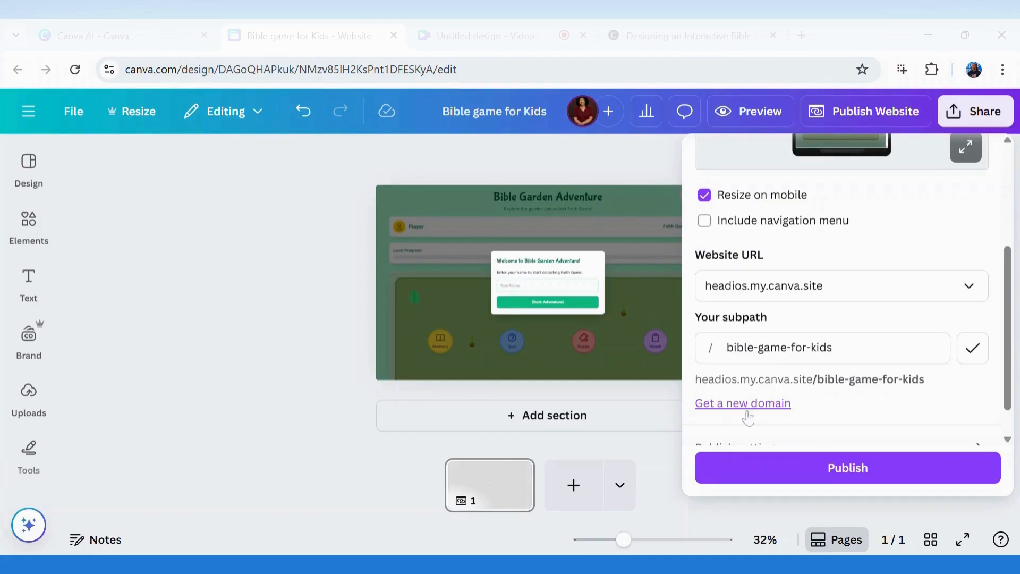
scroll(1011, 324, down, 1)
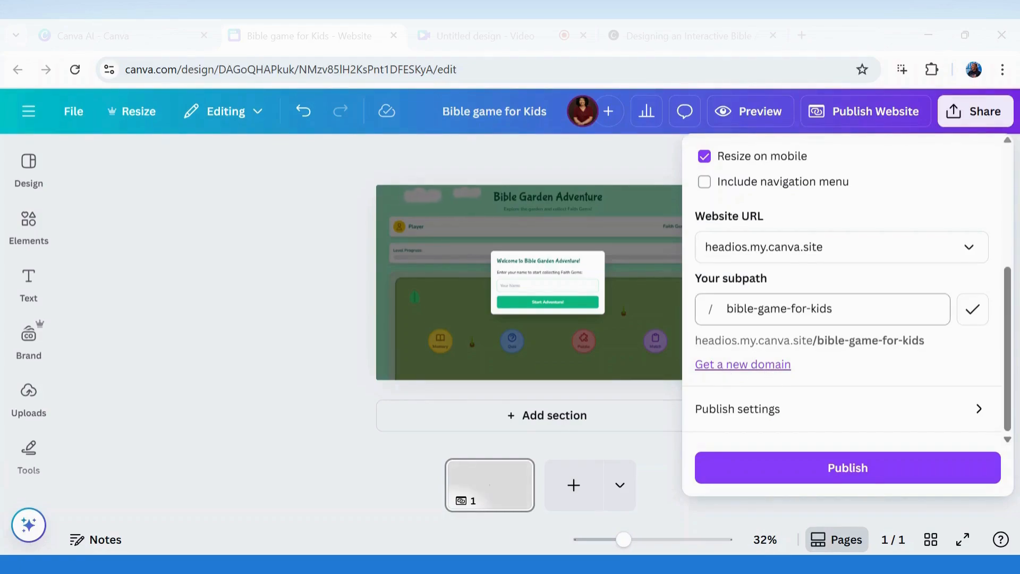
click(872, 260)
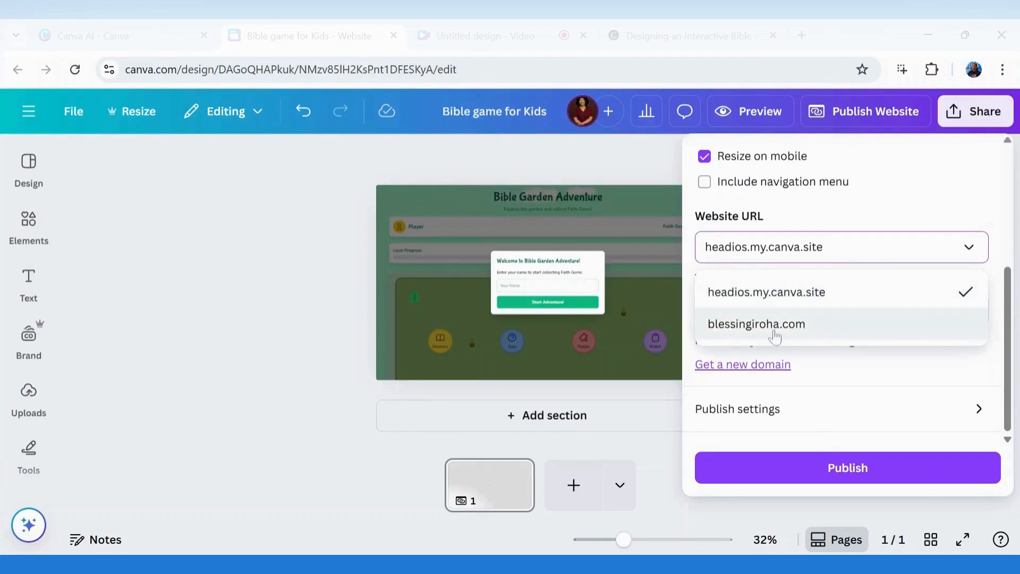
click(875, 223)
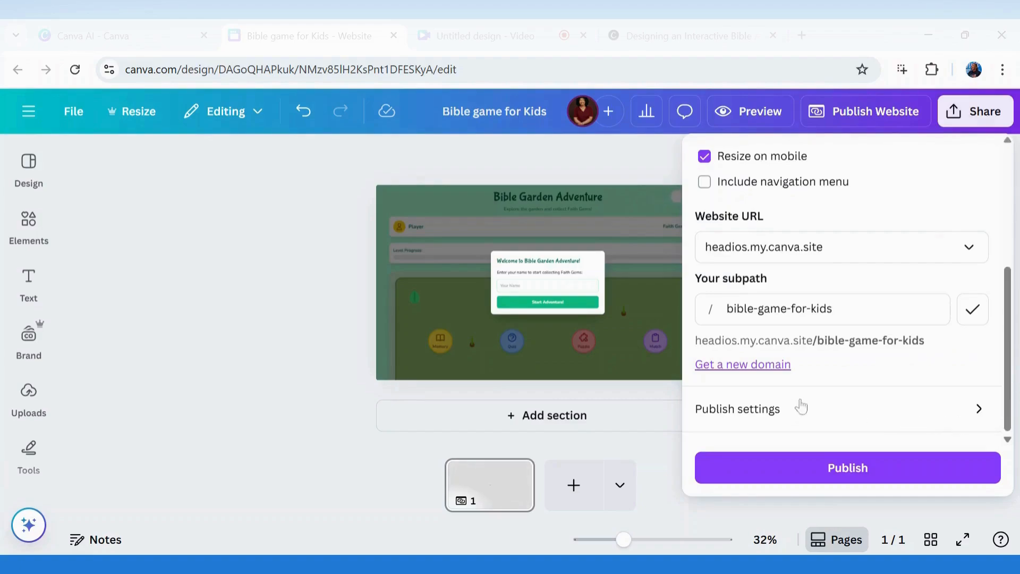
Review the publish settings and website description, then publish the site live
click(965, 420)
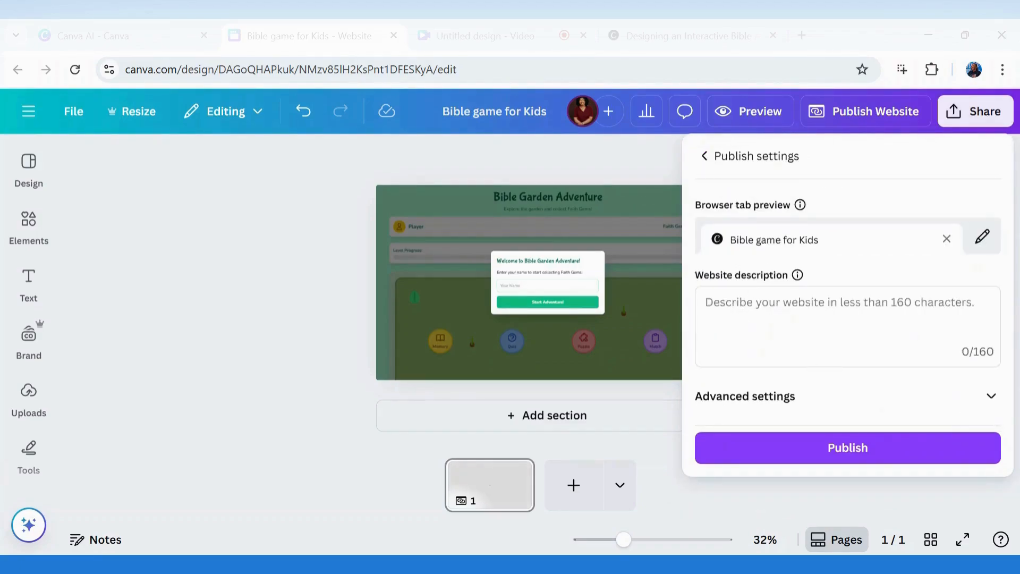
click(826, 342)
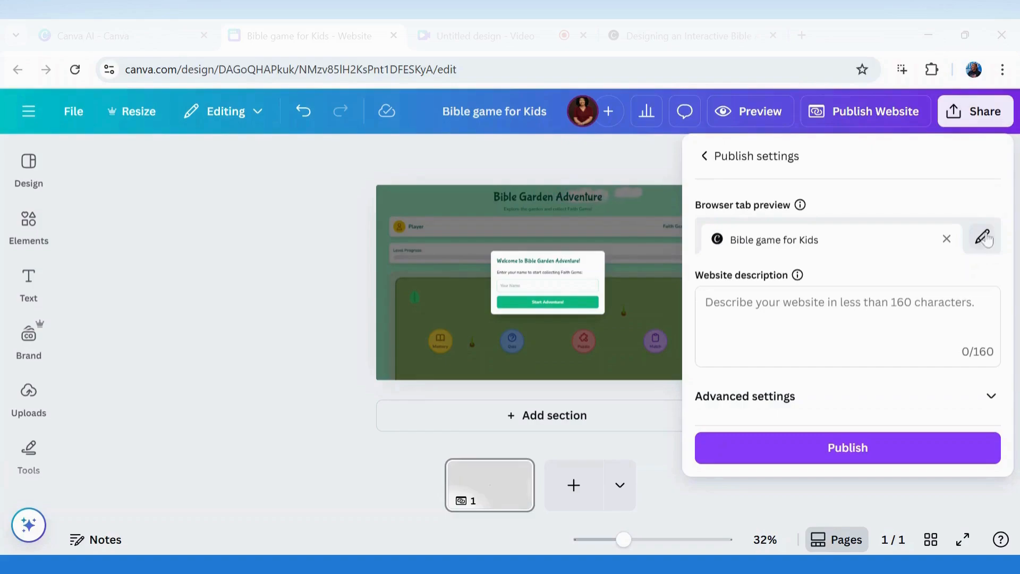
click(705, 157)
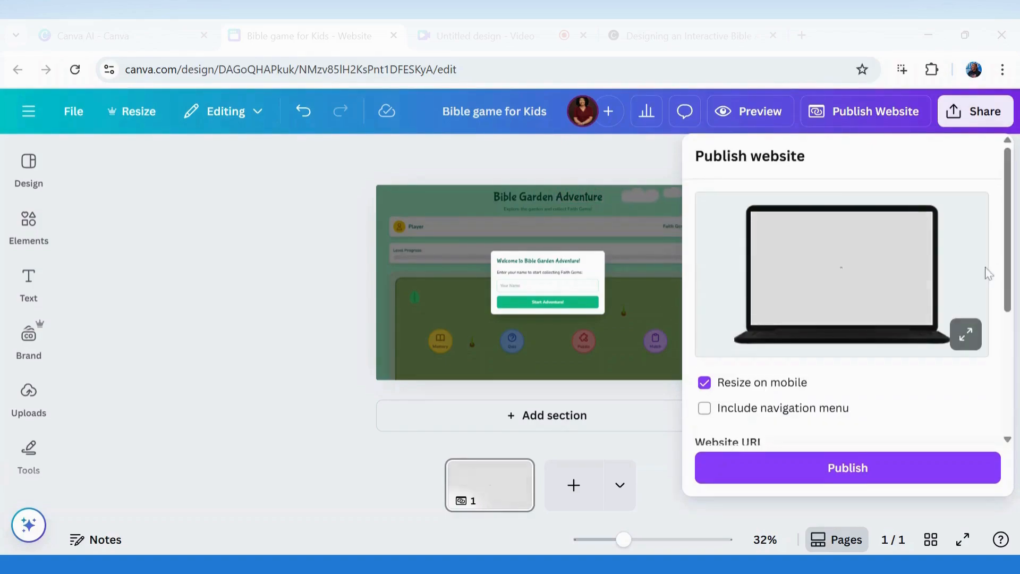
scroll(1009, 306, down, 5)
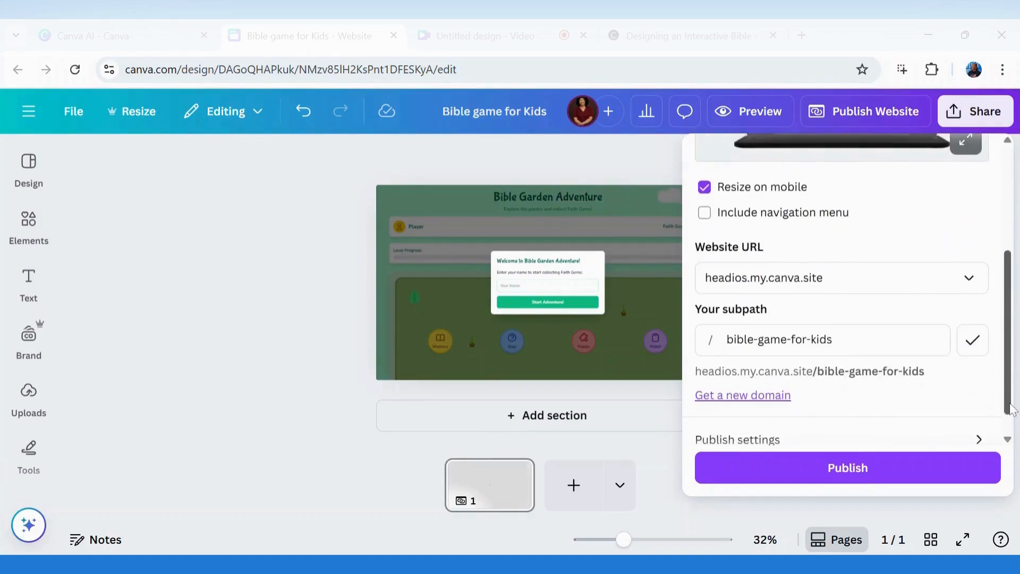
click(852, 467)
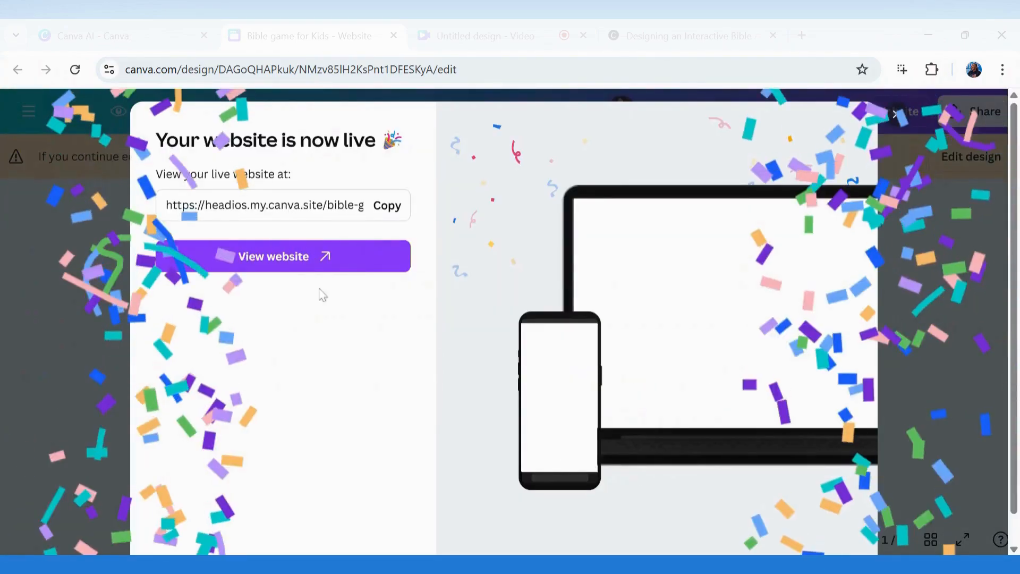
Open the live headios.my.canva.site/bible-game-for-kids site in a new browser tab
click(300, 255)
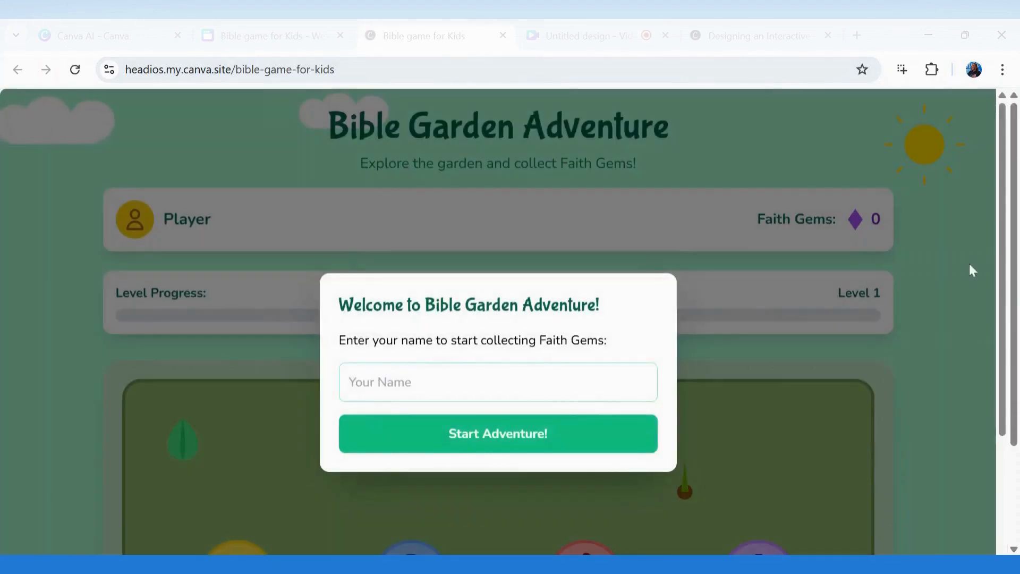
Enter a player name on the live site and start the game
mouse_move(1014, 229)
mouse_down()
mouse_move(1012, 324)
mouse_move(1008, 237)
mouse_up()
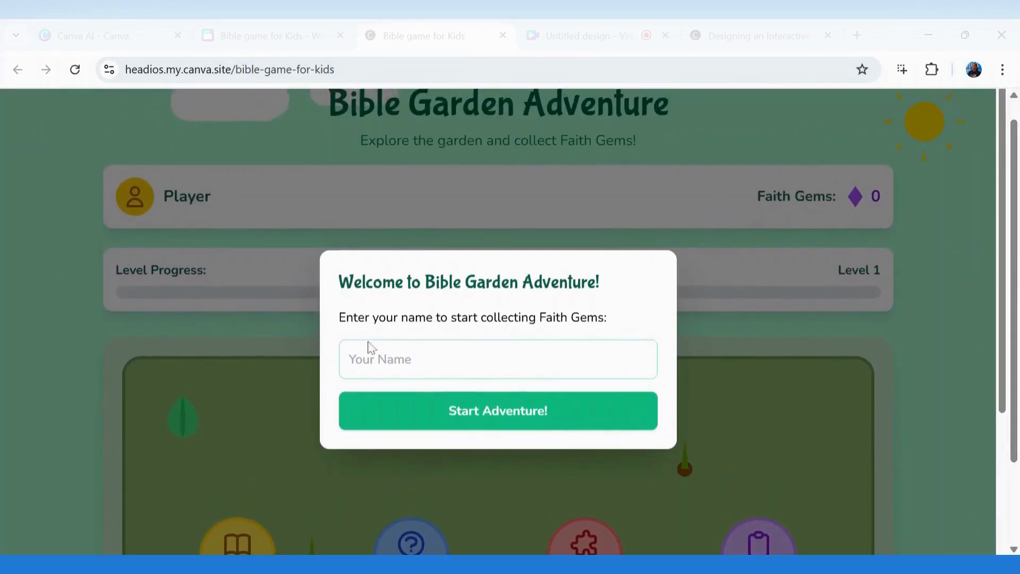
click(498, 359)
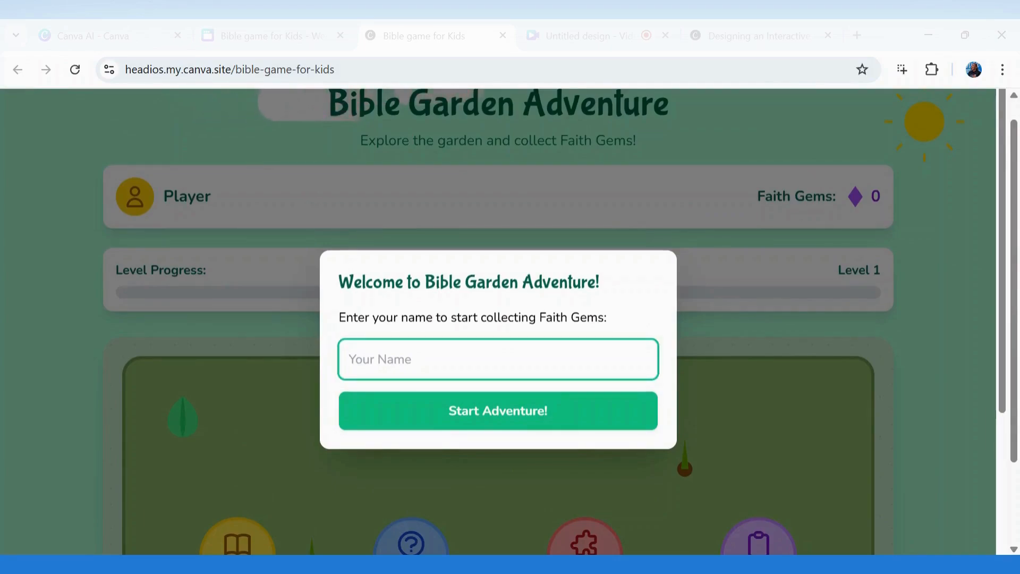
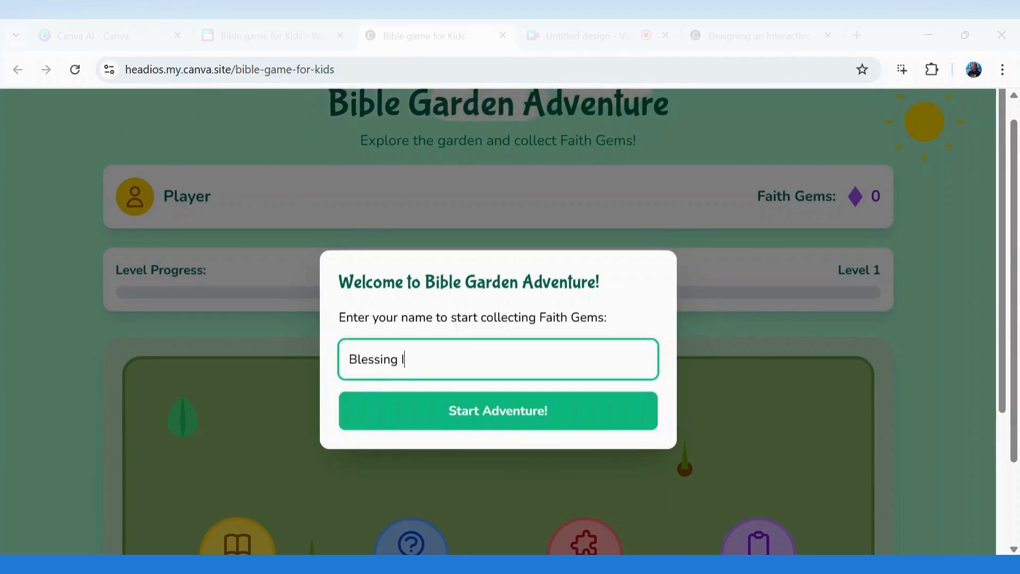
click(507, 412)
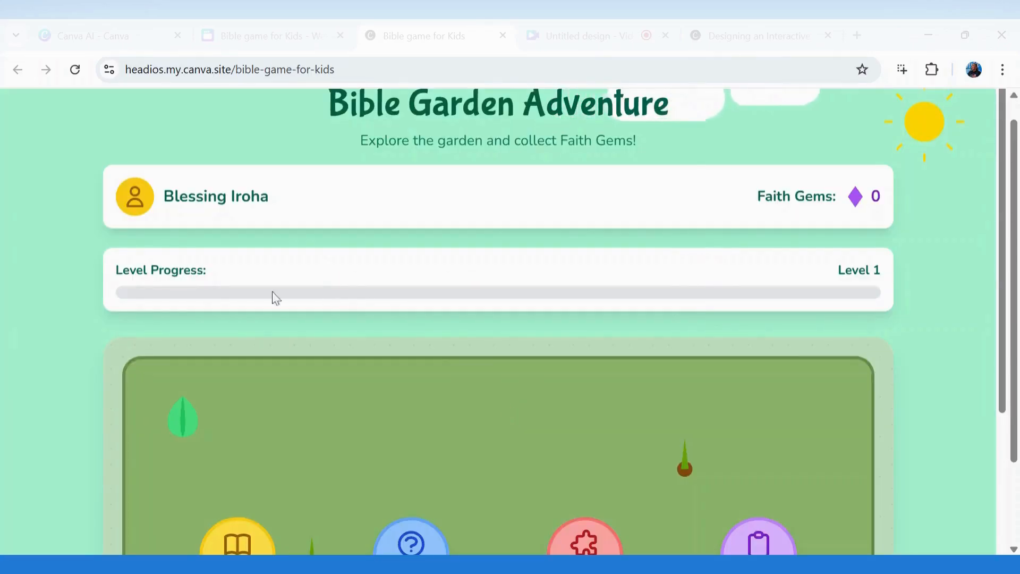
Open the Memory challenge and close it again
scroll(266, 295, down, 5)
click(242, 292)
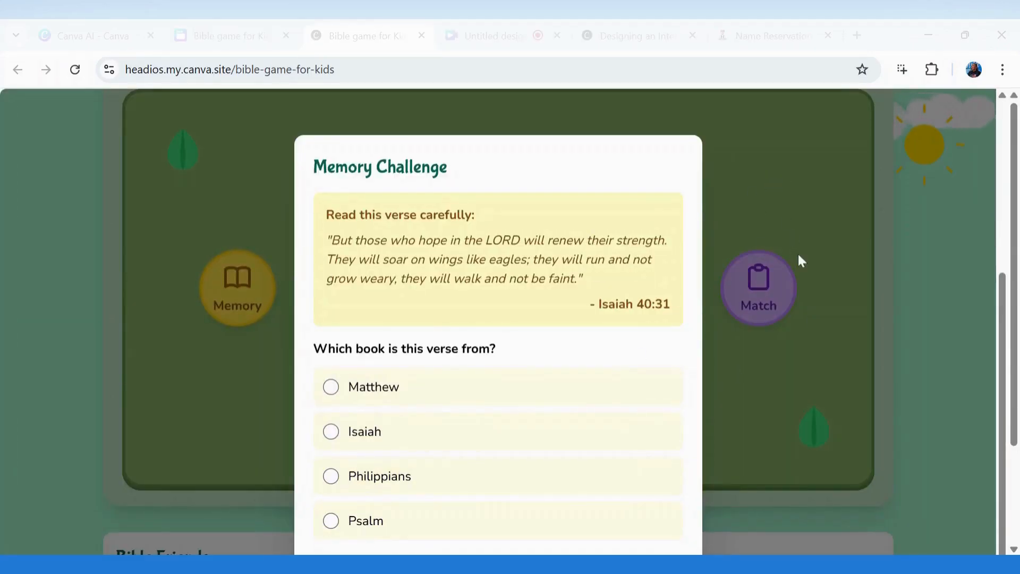
scroll(801, 260, down, 1)
scroll(686, 475, down, 2)
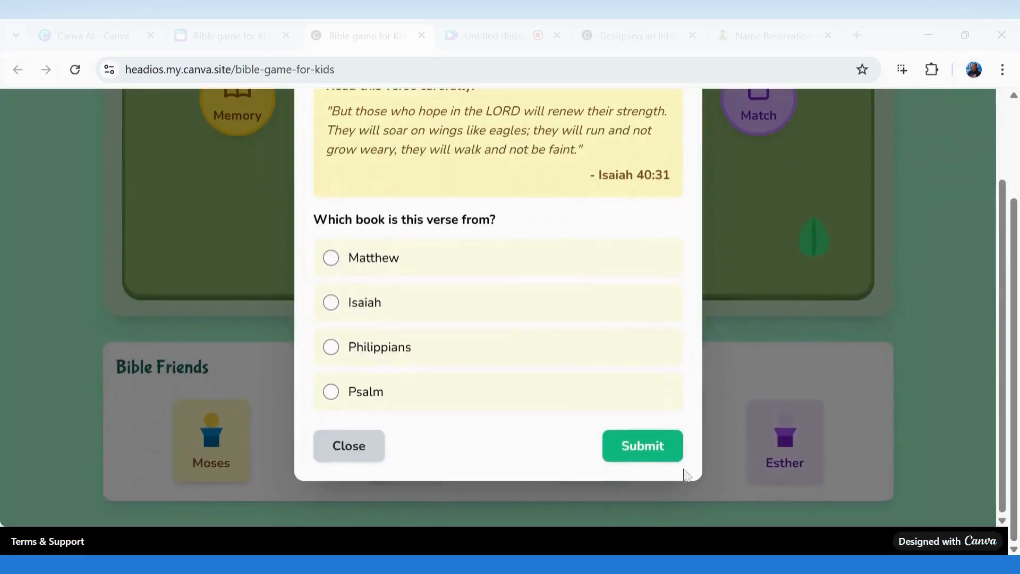
click(352, 452)
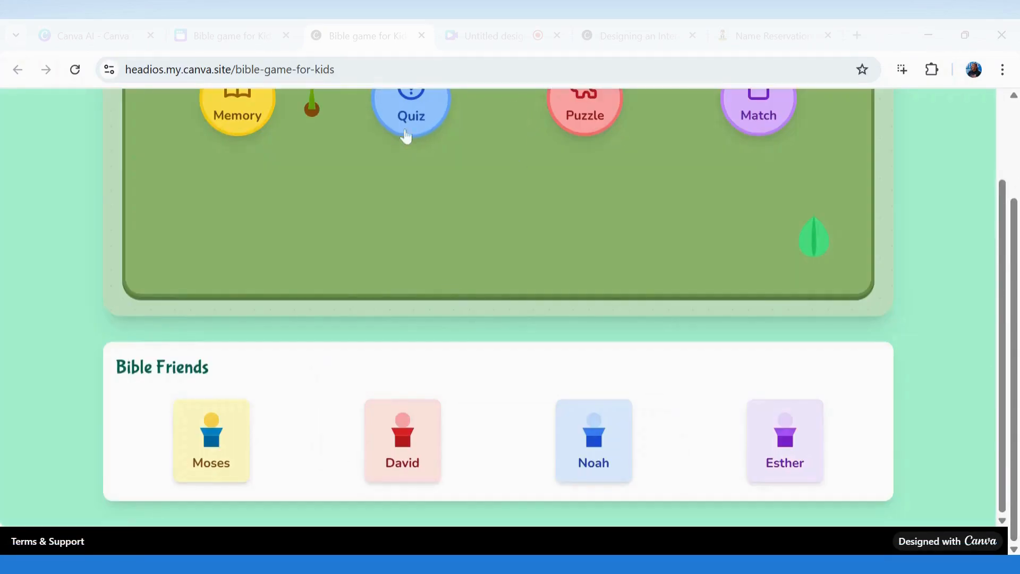
Open and close the Bible Quiz, Word Puzzle and Match challenges, then return to the Canva editor
click(415, 126)
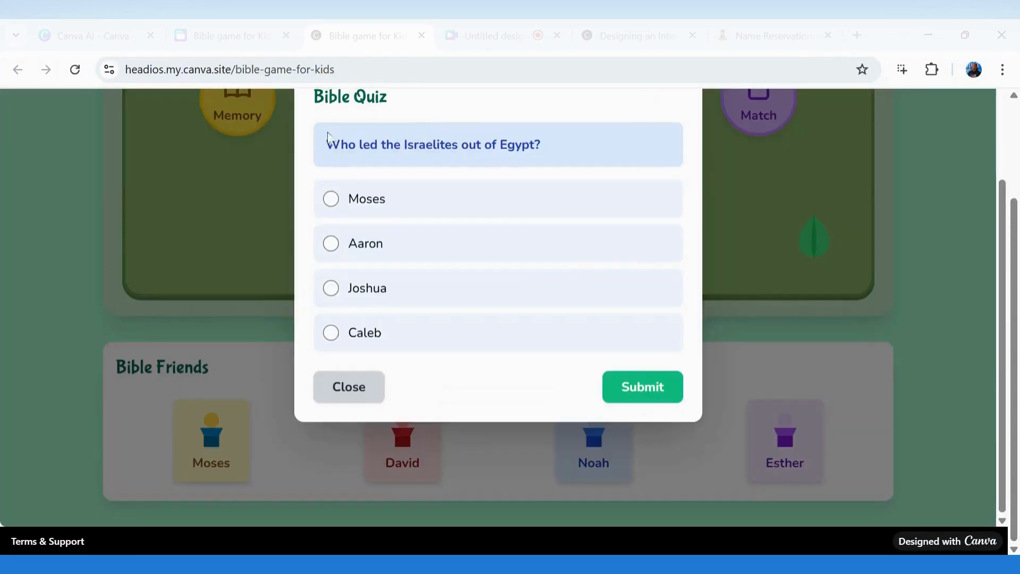
click(348, 405)
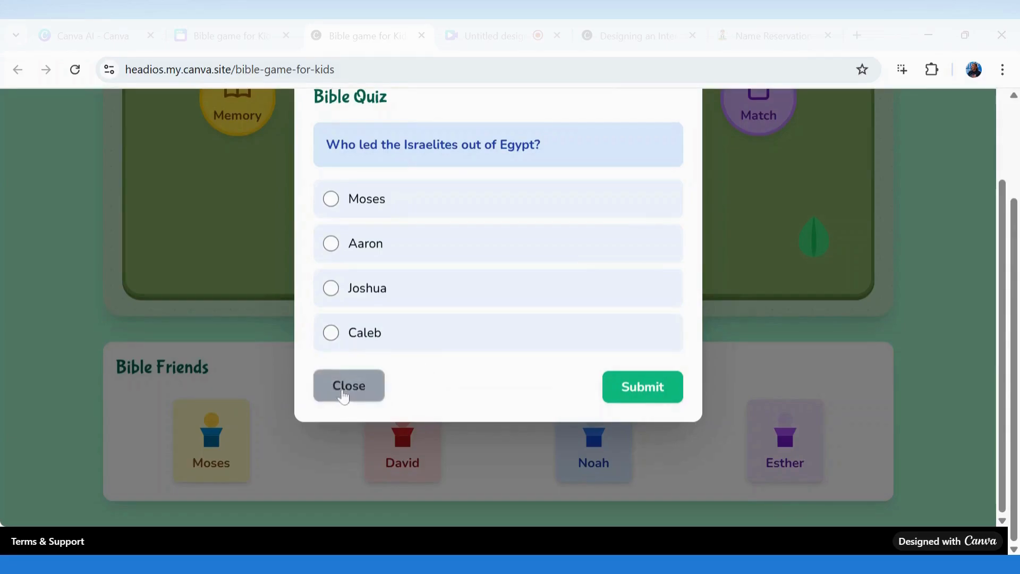
click(592, 128)
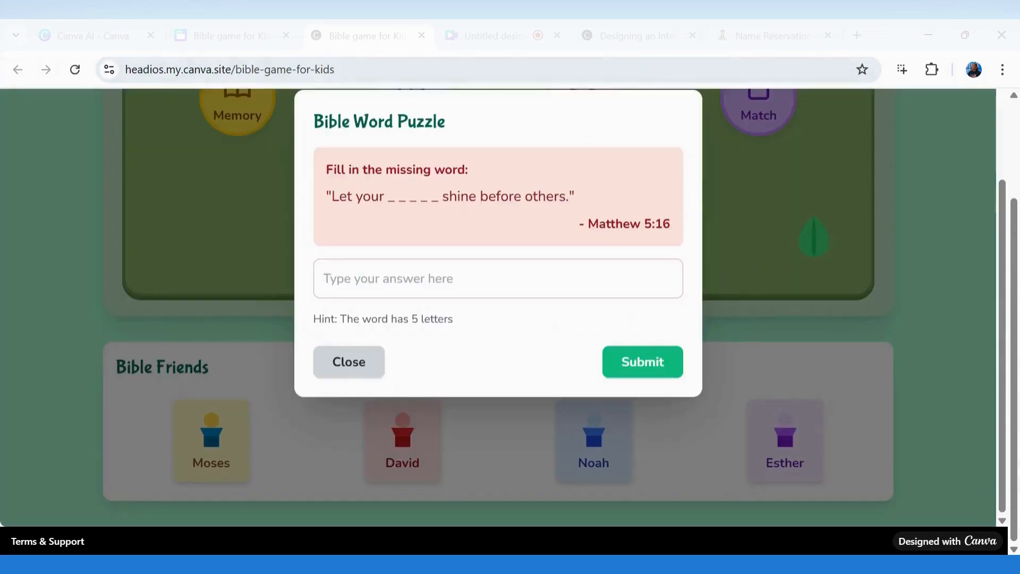
click(348, 364)
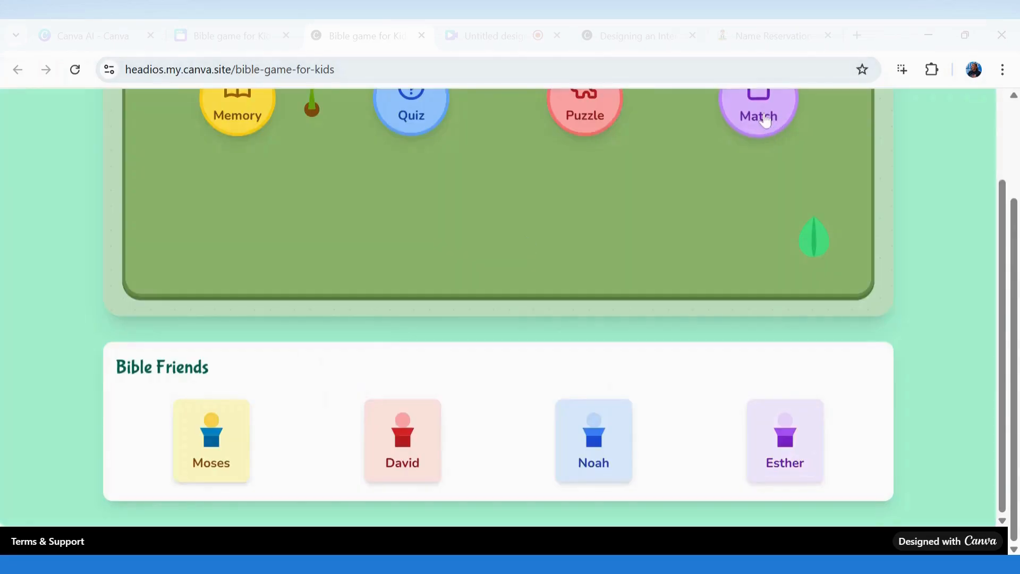
click(764, 119)
click(351, 414)
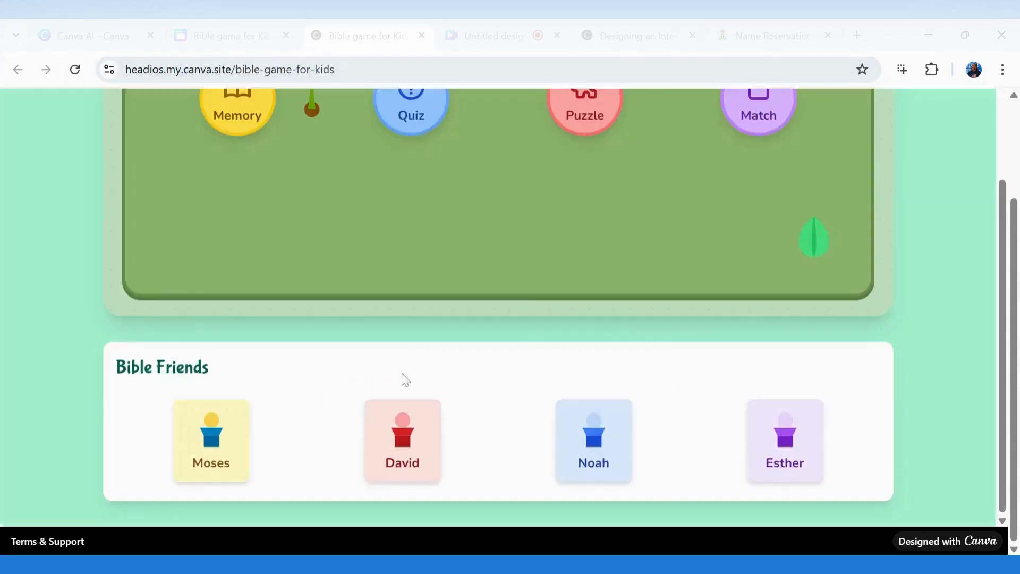
scroll(1016, 334, up, 3)
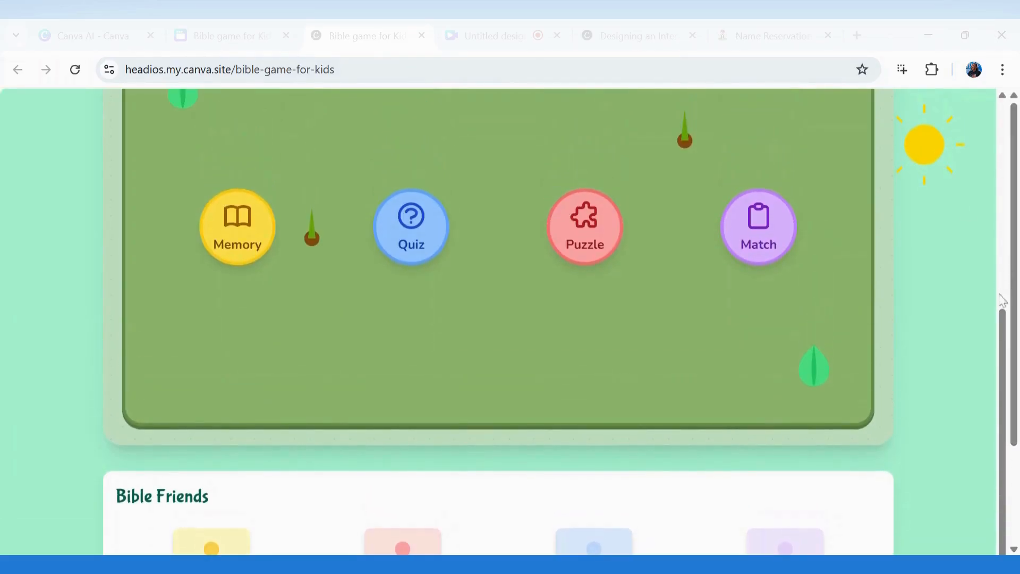
scroll(1002, 319, up, 8)
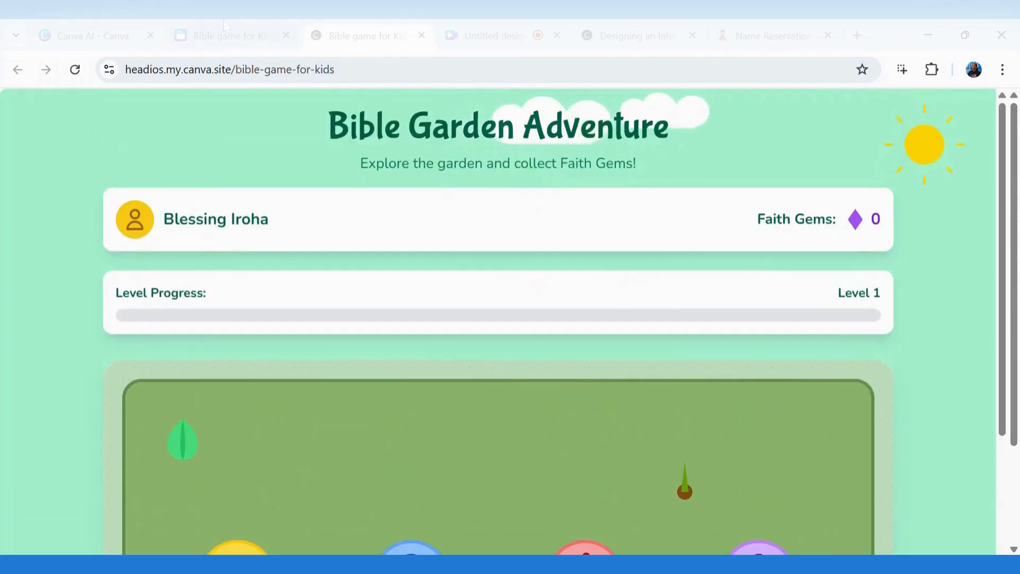
click(218, 33)
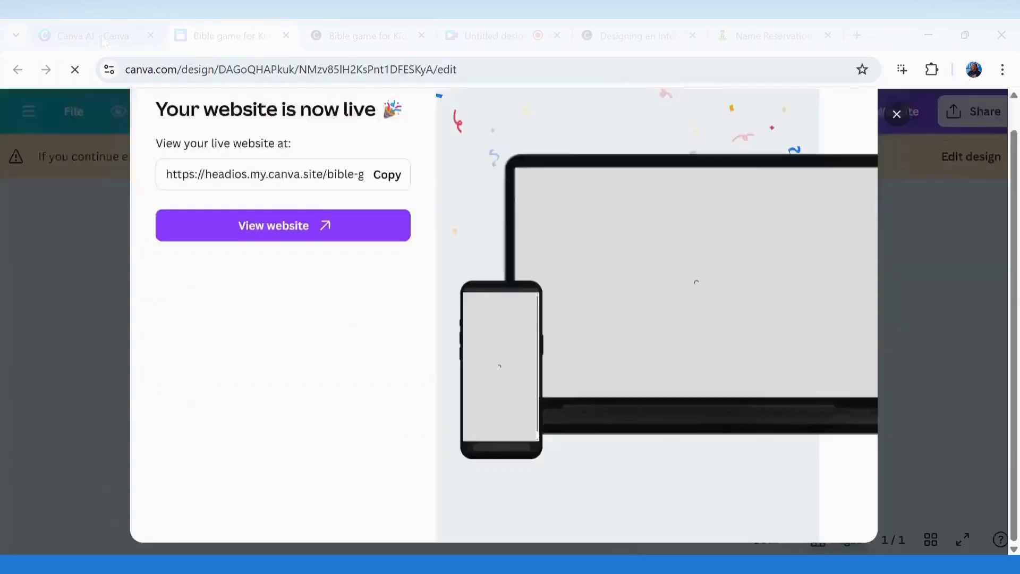
Go back to the Canva Code thread, review the Bible Garden Adventure preview and focus the chat box
click(101, 39)
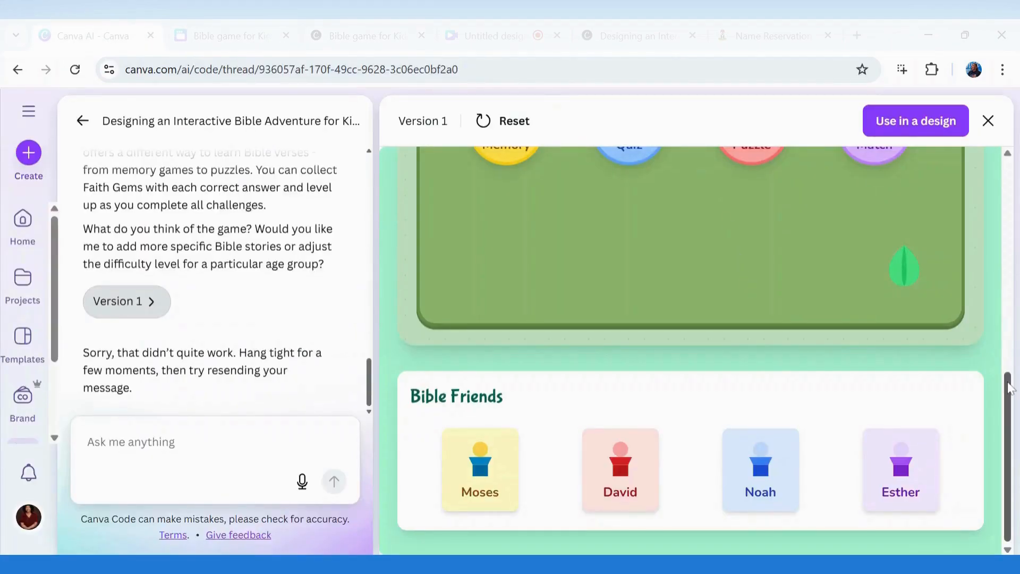
scroll(518, 229, up, 10)
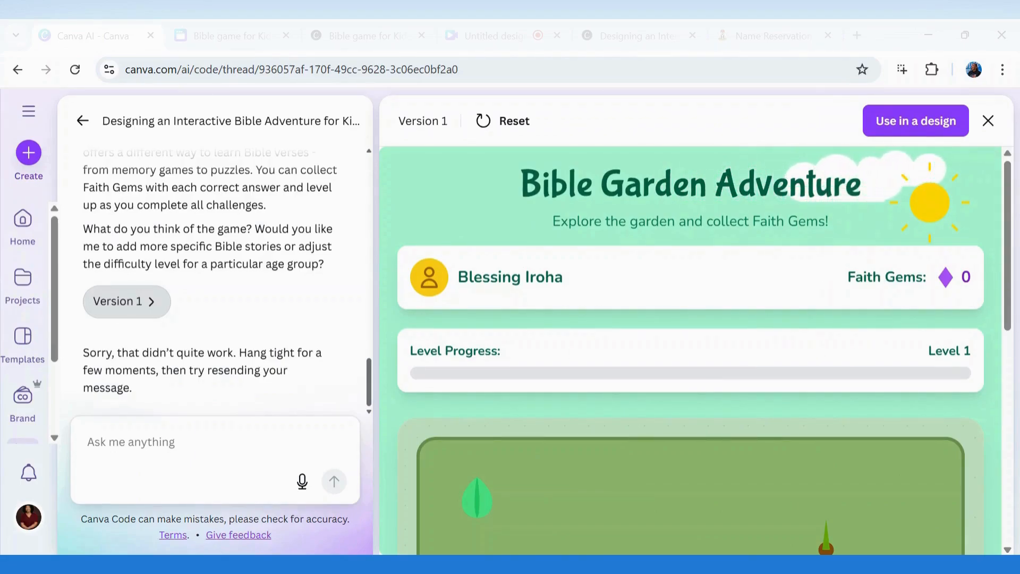
click(90, 442)
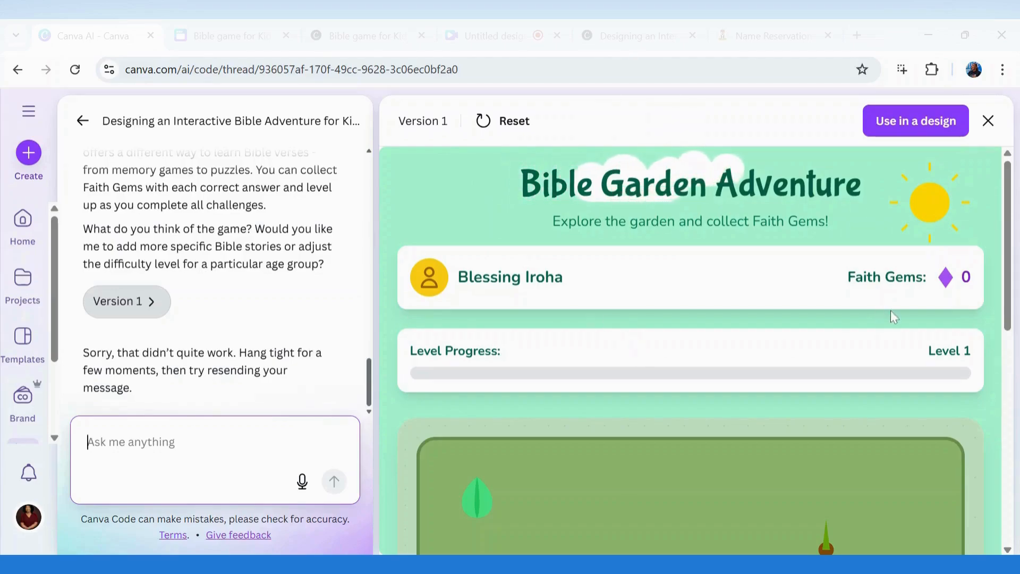
Switch to the earlier designing-an-interactive-bible-adventure-for-children published site
scroll(668, 364, down, 3)
scroll(939, 206, down, 5)
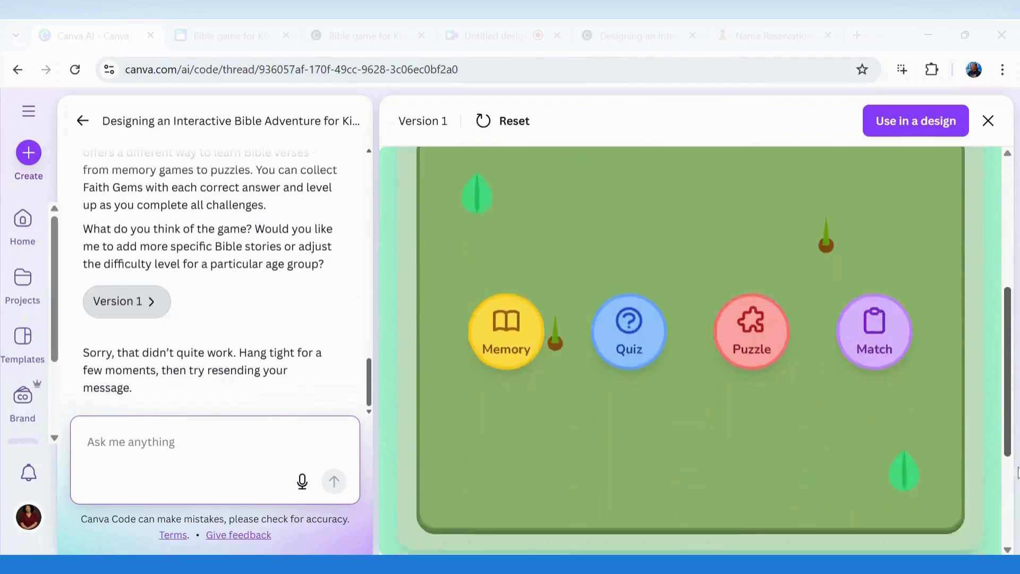
scroll(939, 206, up, 8)
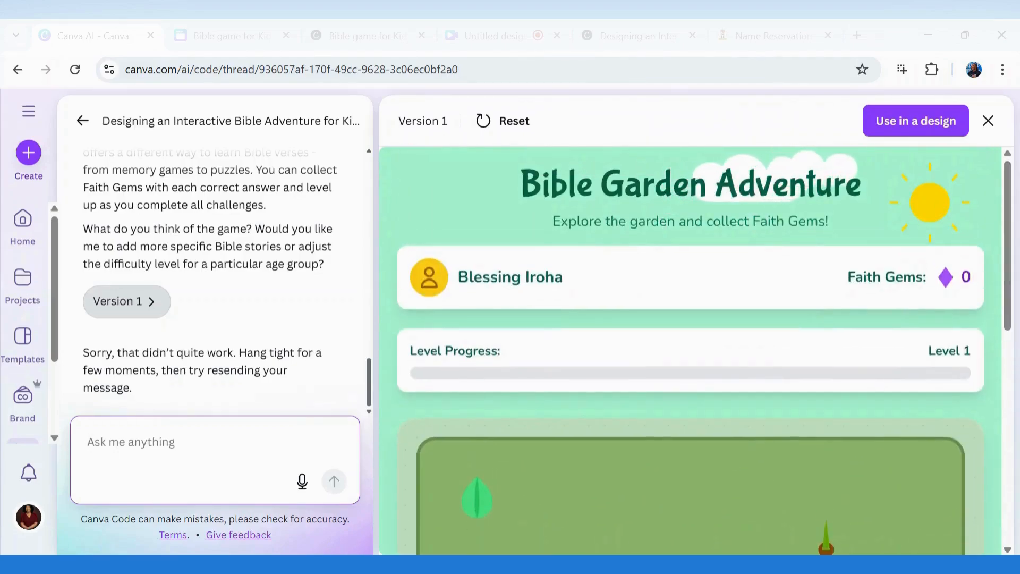
click(608, 37)
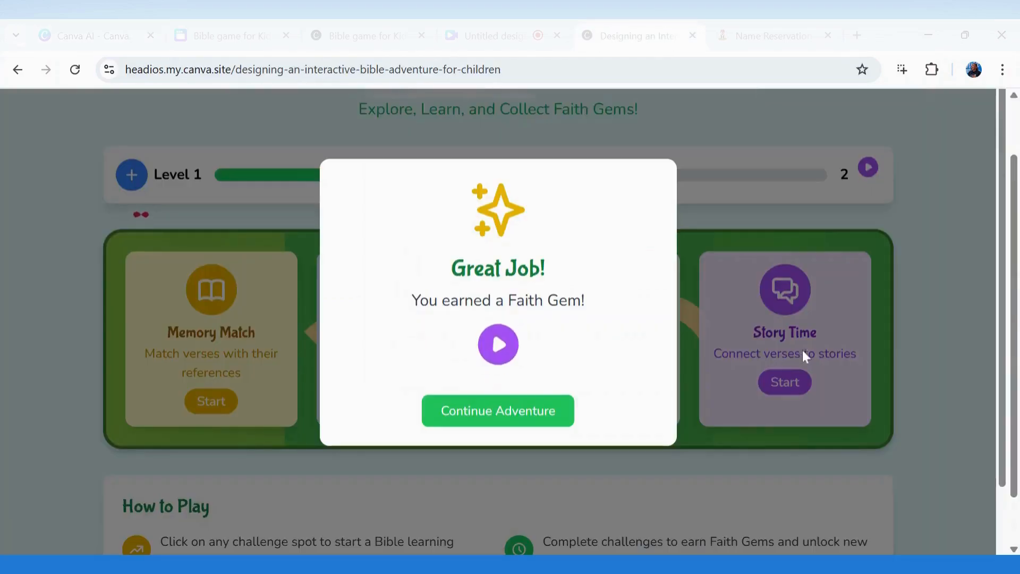
Continue past the Great Job message, browse the Bible Garden Adventure site, then return to the Canva AI thread
click(544, 421)
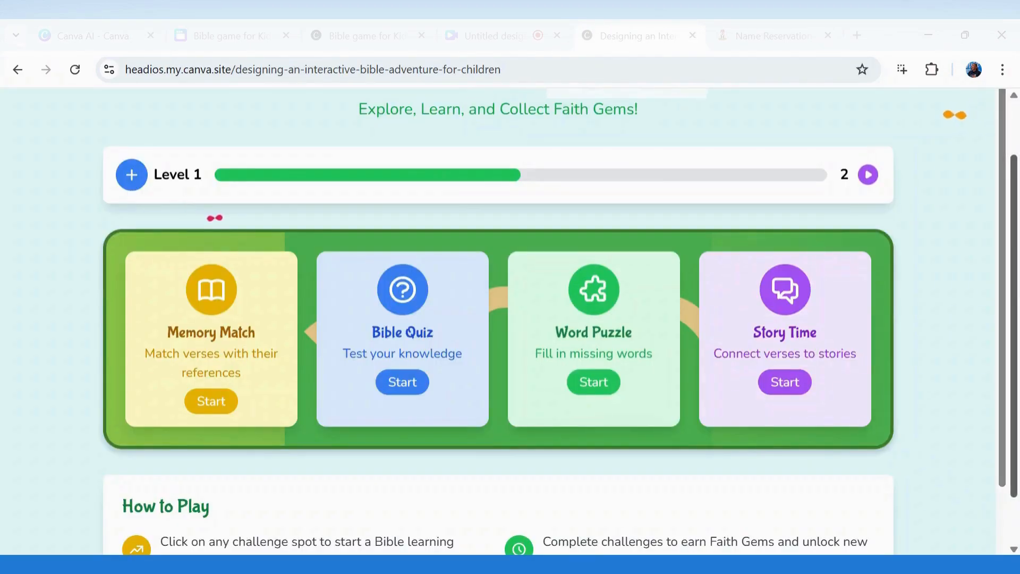
scroll(510, 319, down, 1)
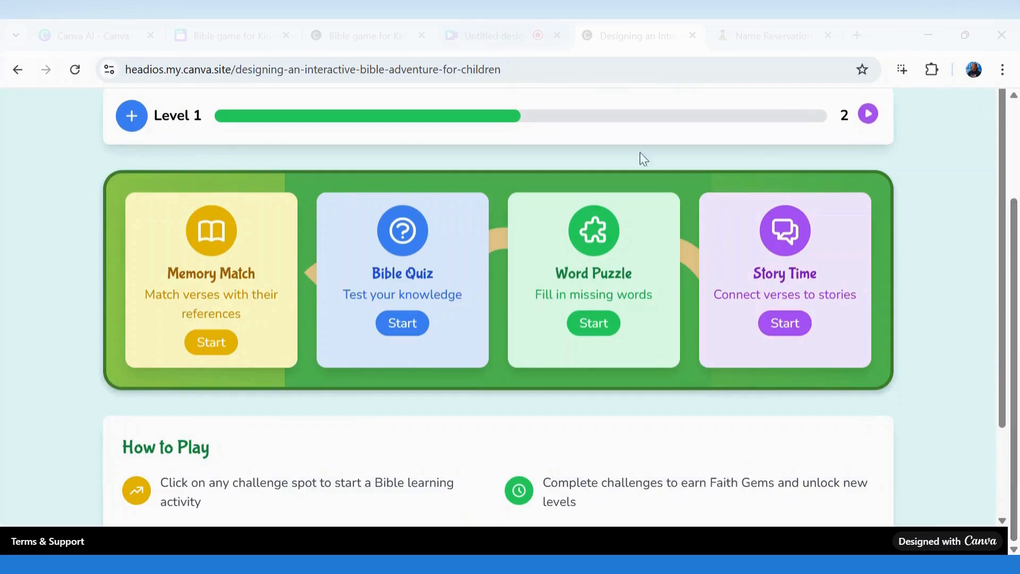
click(348, 36)
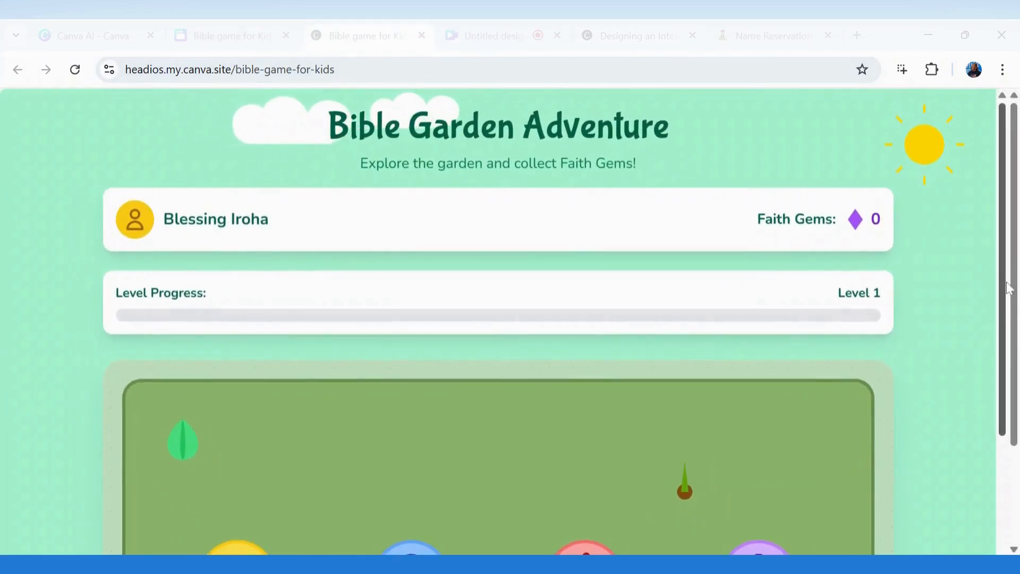
scroll(1016, 351, down, 2)
scroll(1016, 351, down, 3)
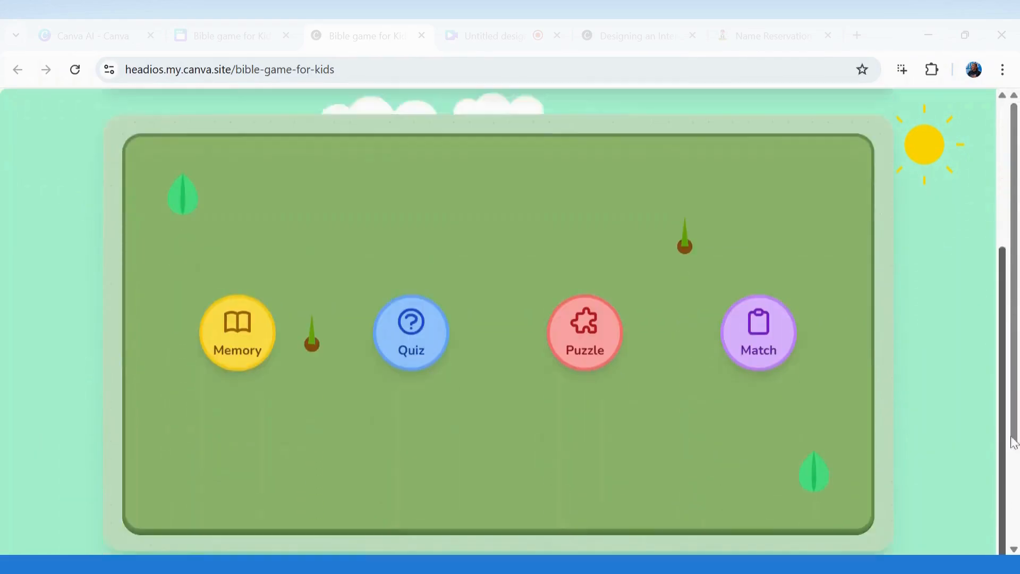
scroll(1016, 350, up, 5)
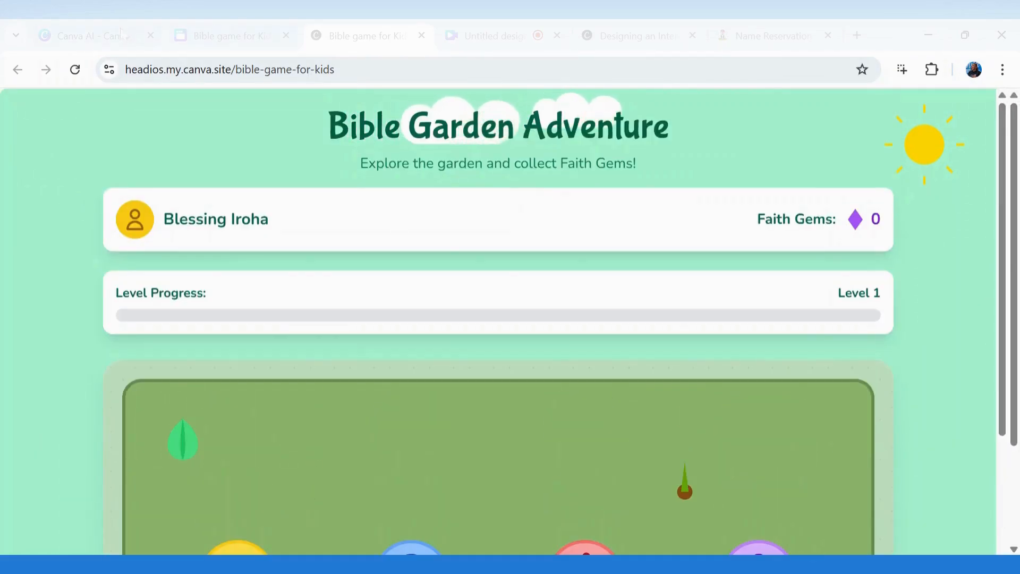
click(93, 35)
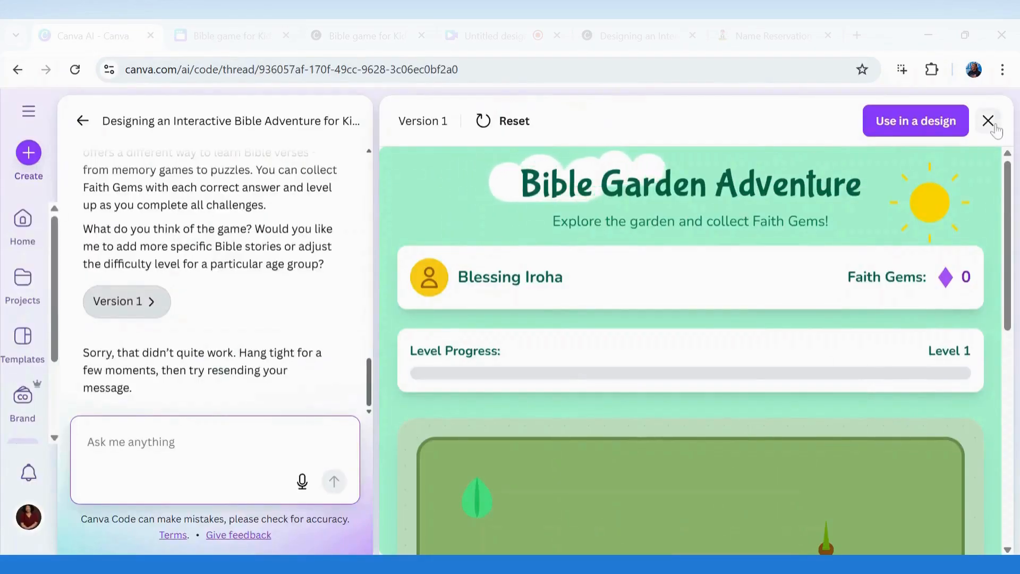
Close the game preview panel and go back to the Canva AI home page
click(990, 121)
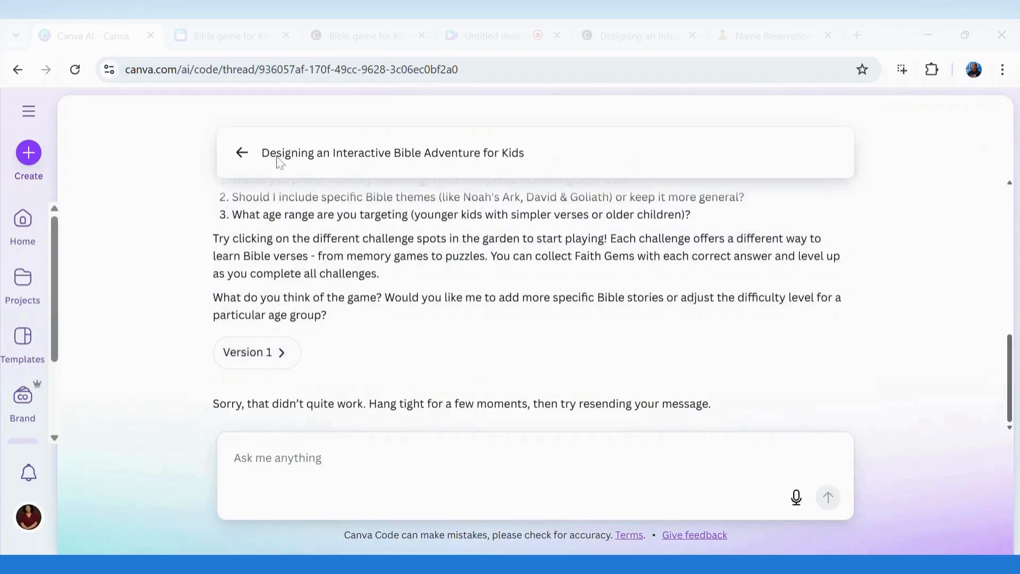
click(242, 153)
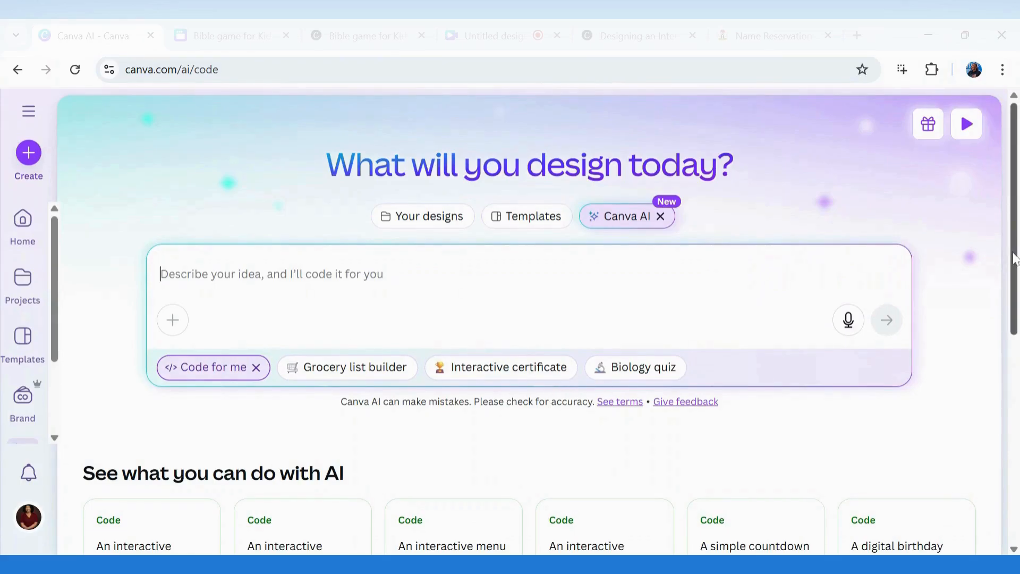
scroll(1015, 259, down, 3)
scroll(1015, 259, up, 2)
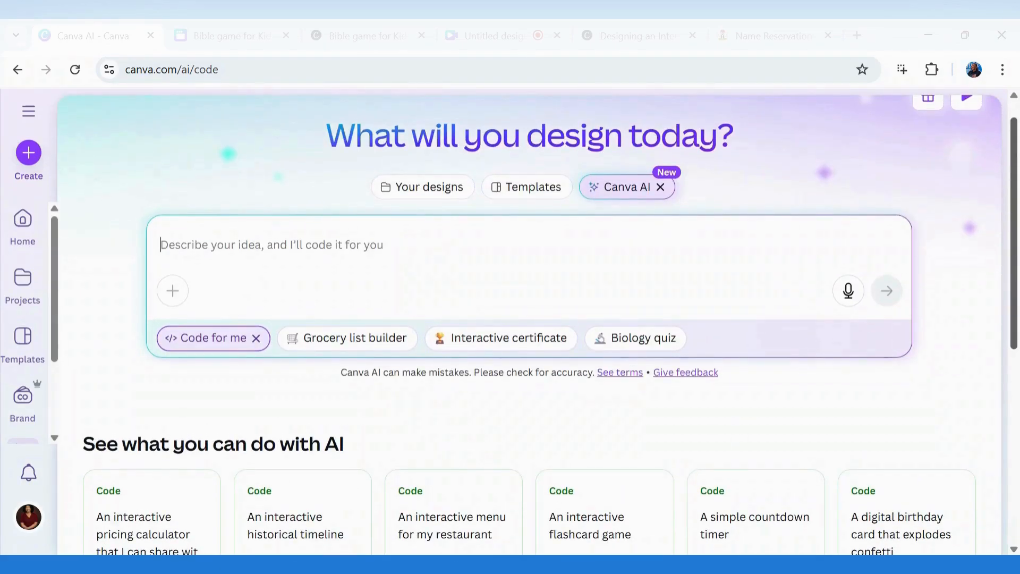
Browse the Canva AI example ideas, then reopen the live 'Bible game for Kids' site
scroll(759, 251, down, 6)
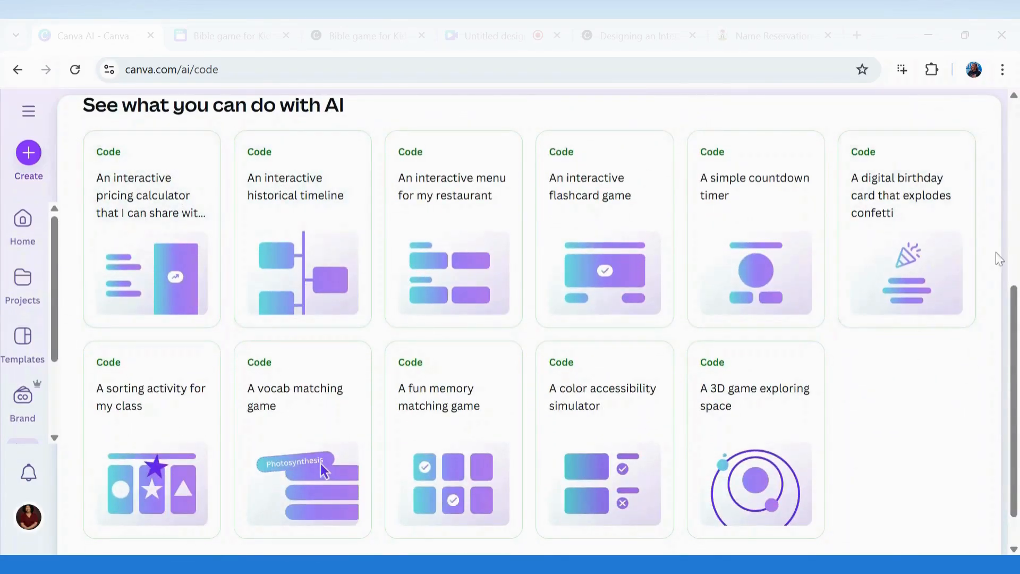
scroll(1014, 308, down, 1)
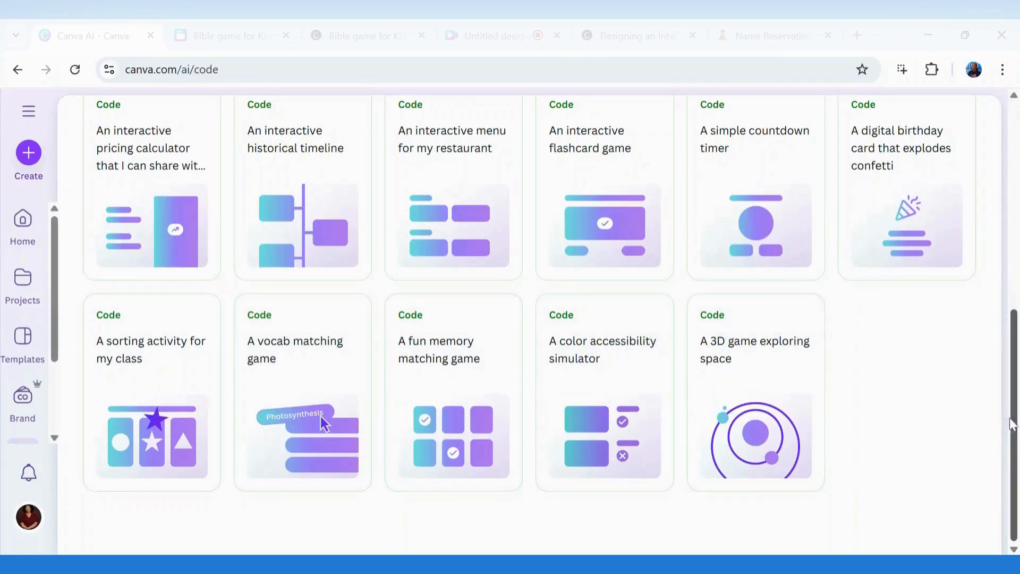
drag(1010, 422, 1016, 357)
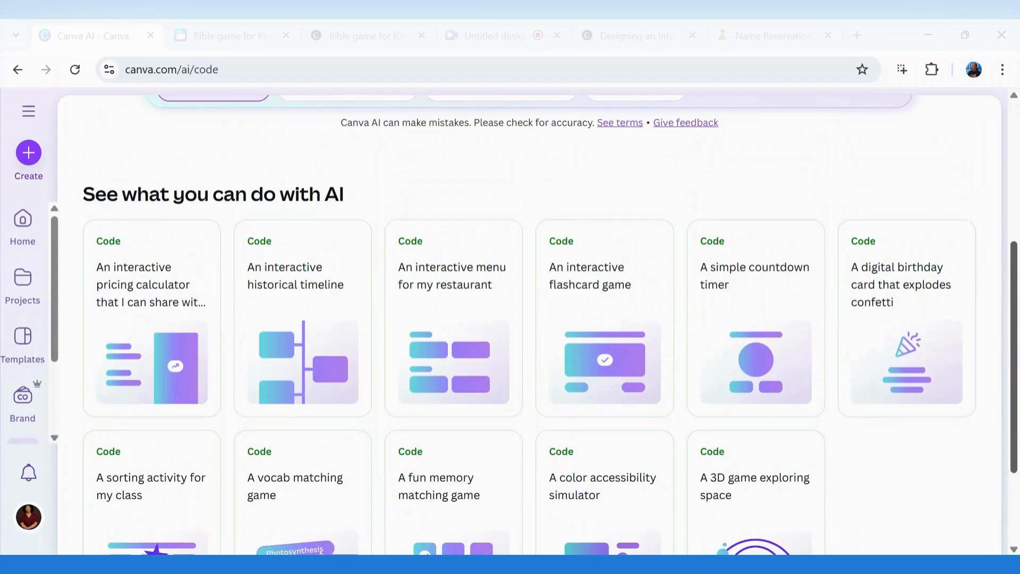
scroll(521, 216, up, 3)
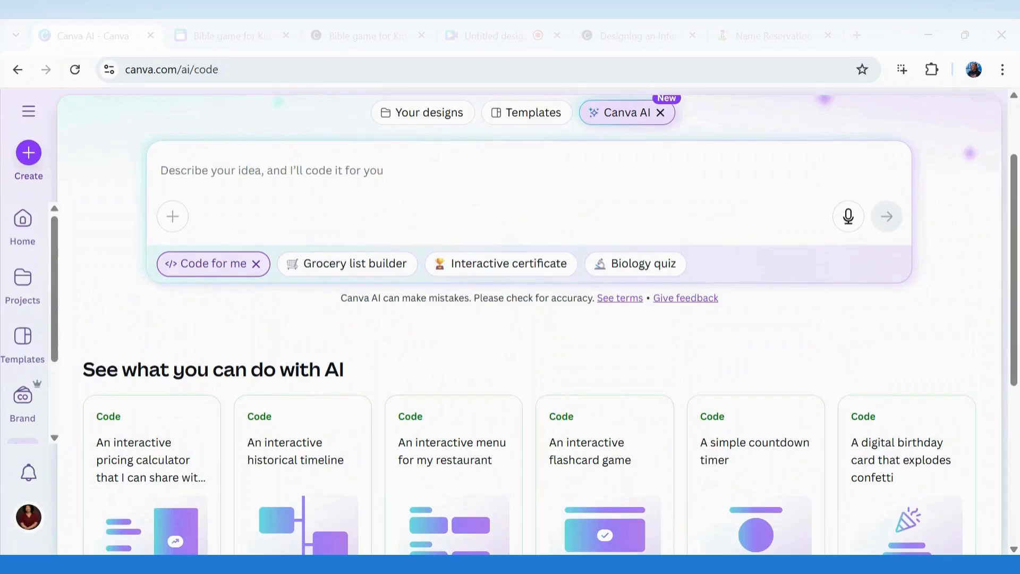
click(346, 27)
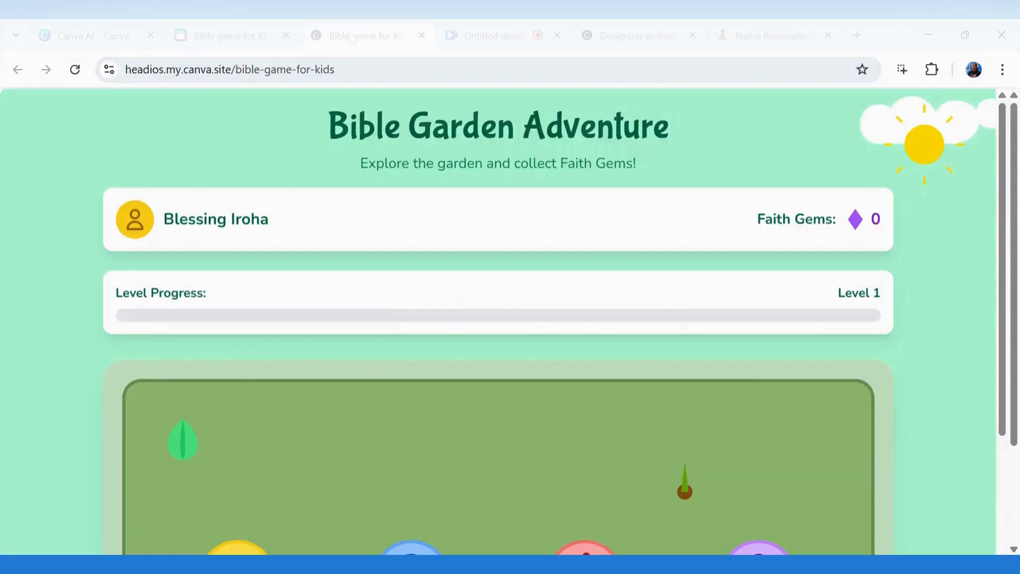